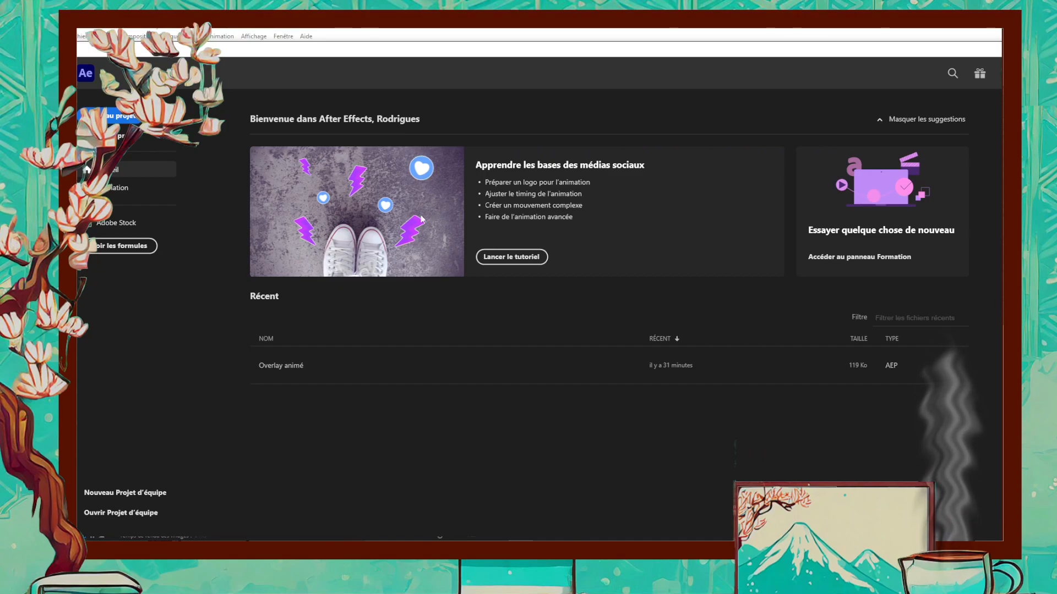
- Create a new project with an HD 1920x1080 composition at 24 frames per second, 10 seconds long
left_click(118, 116)
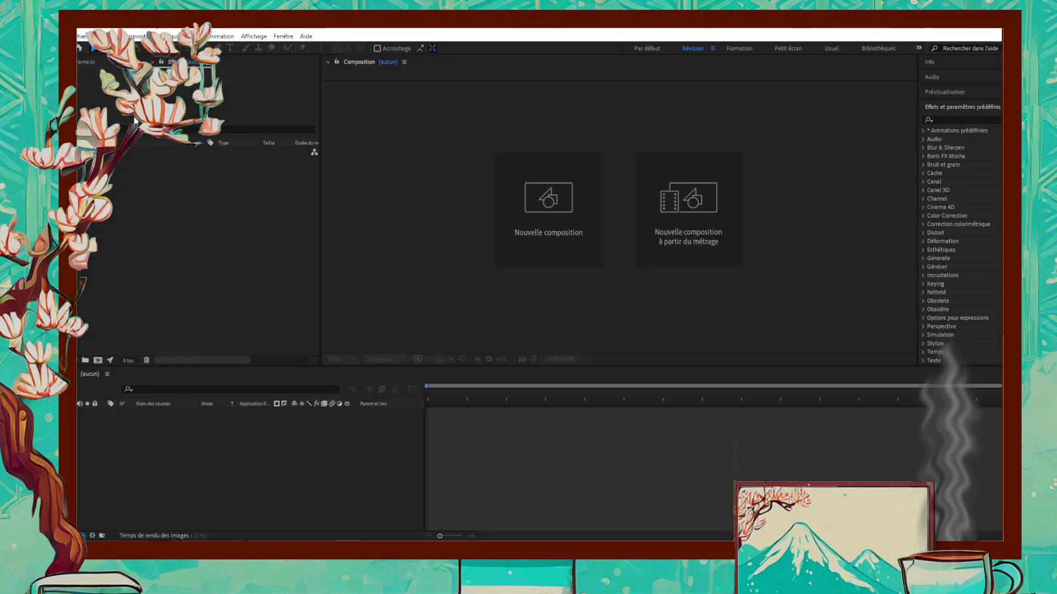
left_click(556, 210)
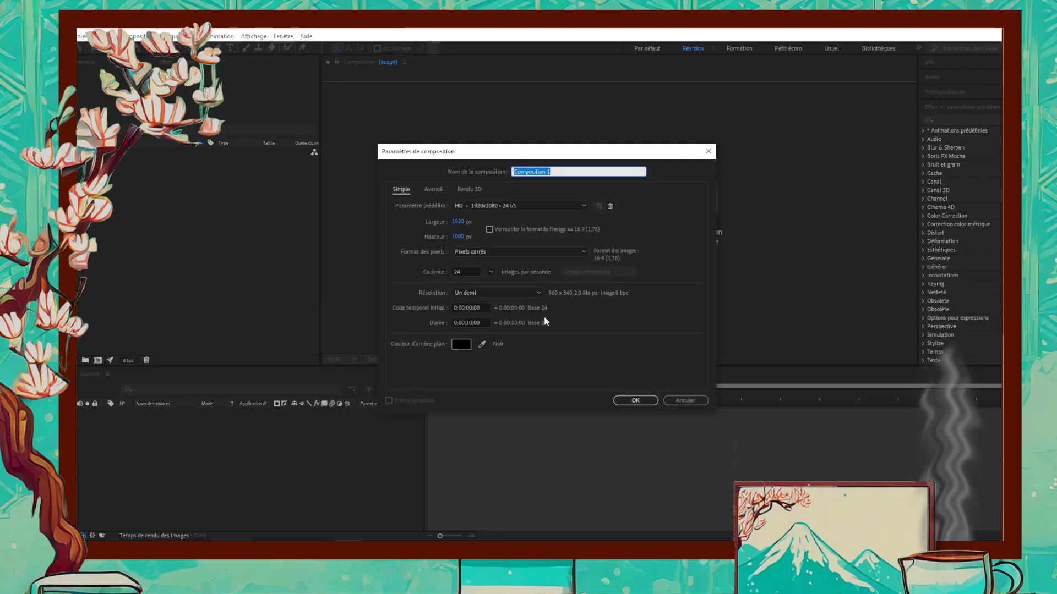
left_click(620, 406)
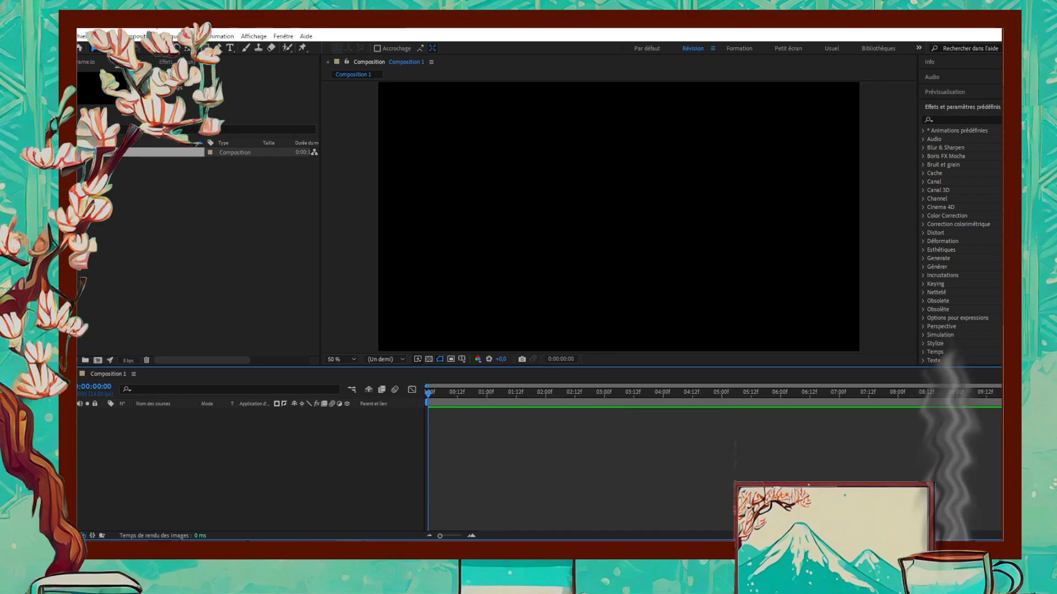
- Import the JPEG photo of the two kimono figures with a teapot and add it as a layer in Composition 1
left_click_drag(500, 184, 157, 266)
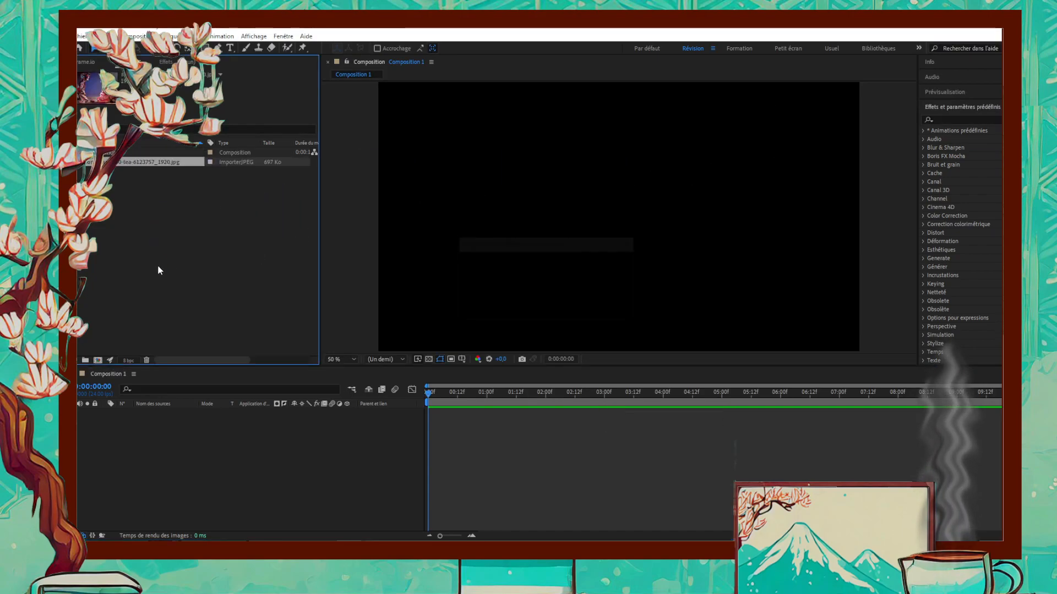
left_click_drag(116, 163, 175, 432)
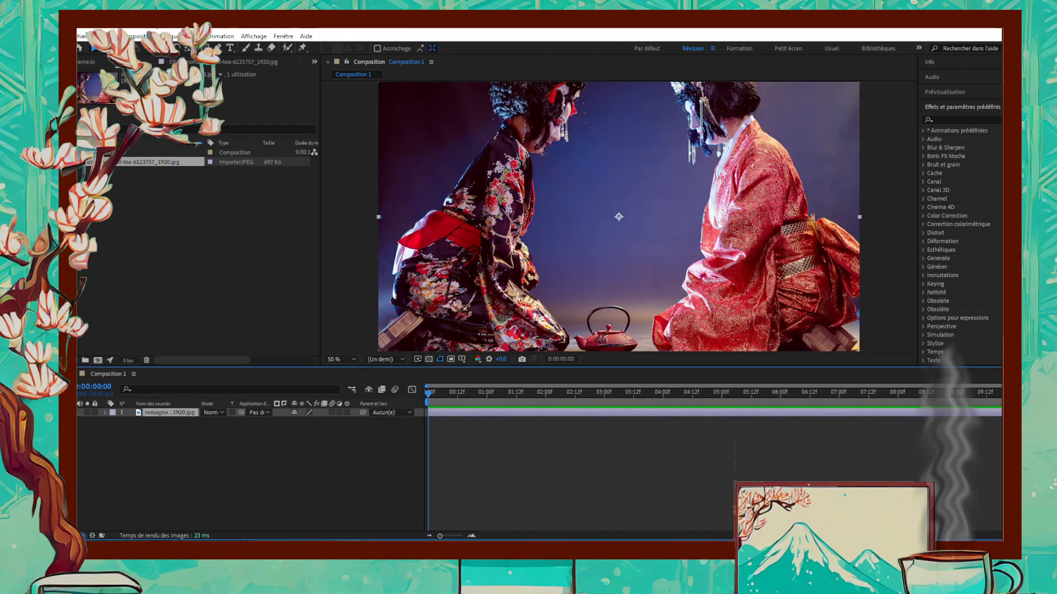
- Scale the teapot photo down so its full height fits inside the composition frame
key("comma")
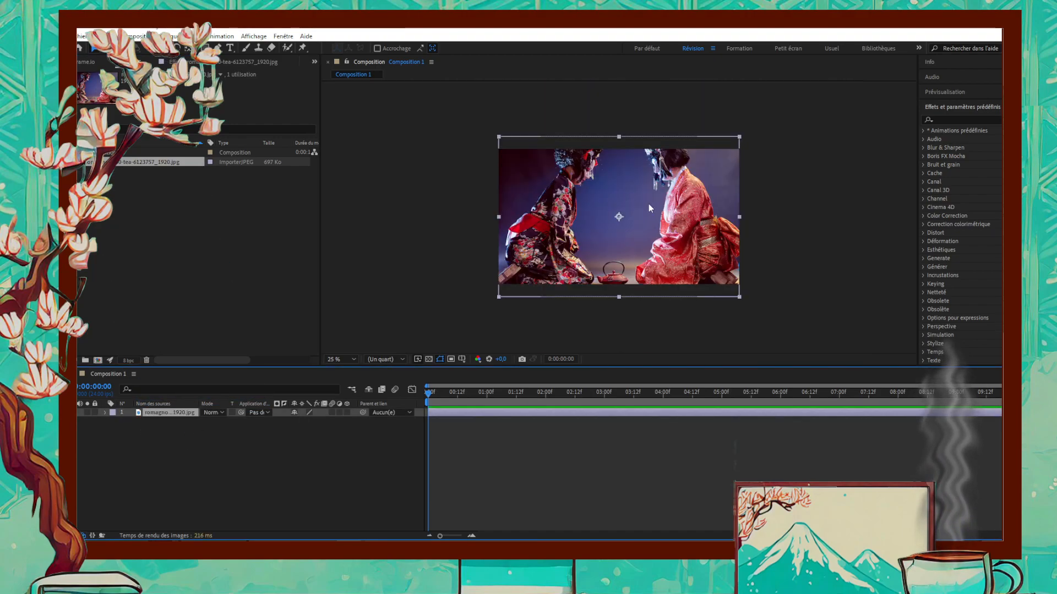
key("period")
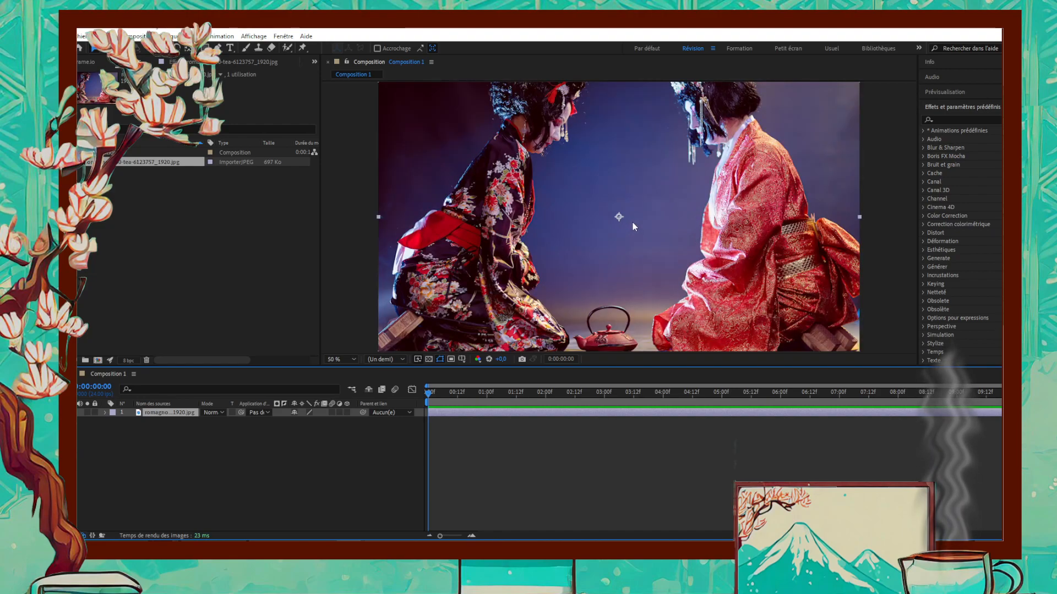
key("comma")
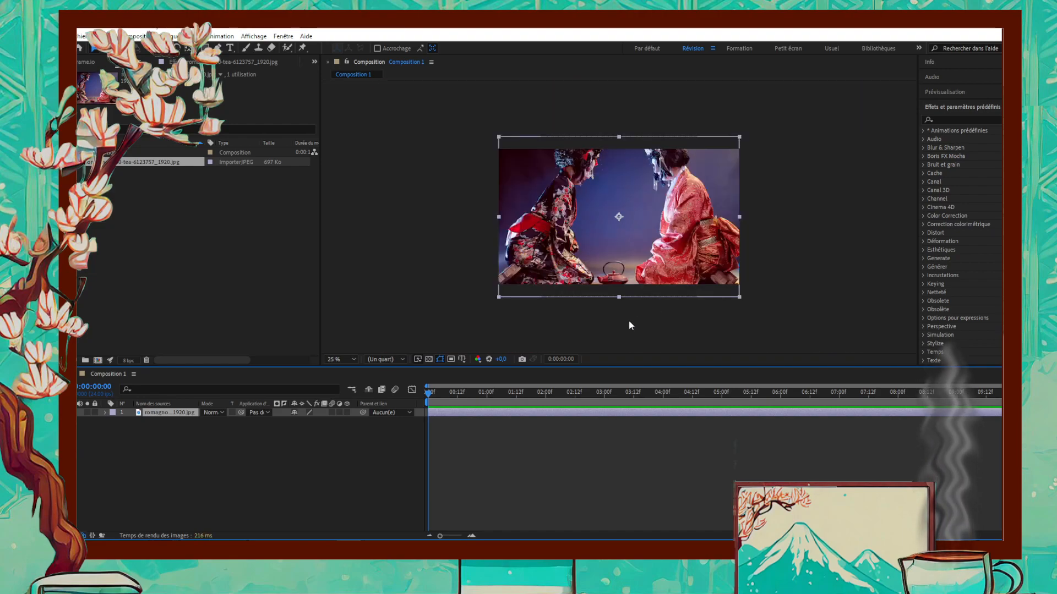
left_click(618, 297)
left_click(620, 297)
left_click_drag(620, 297, 615, 287)
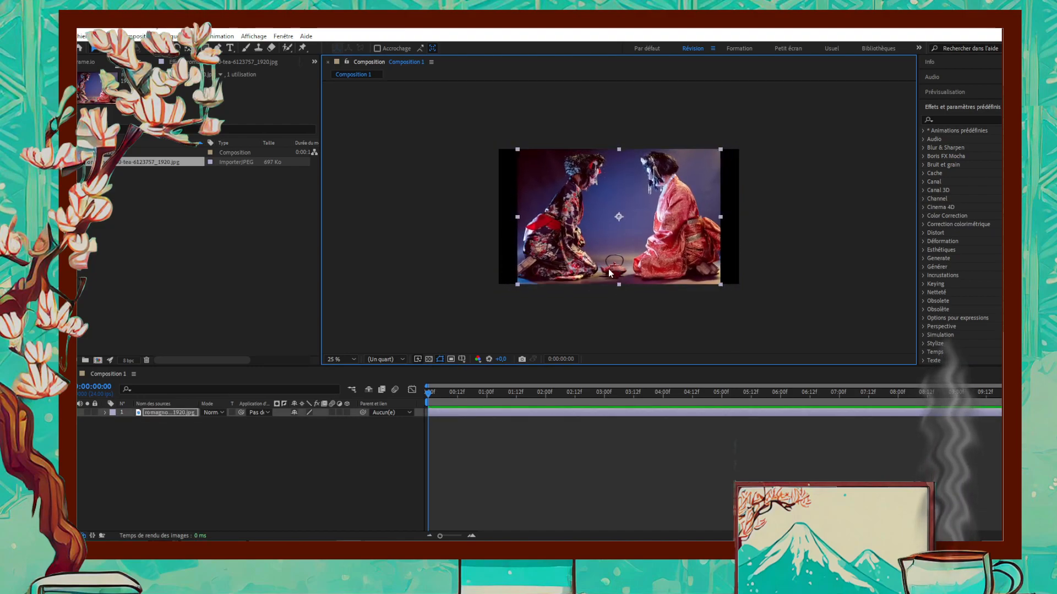
left_click(285, 448)
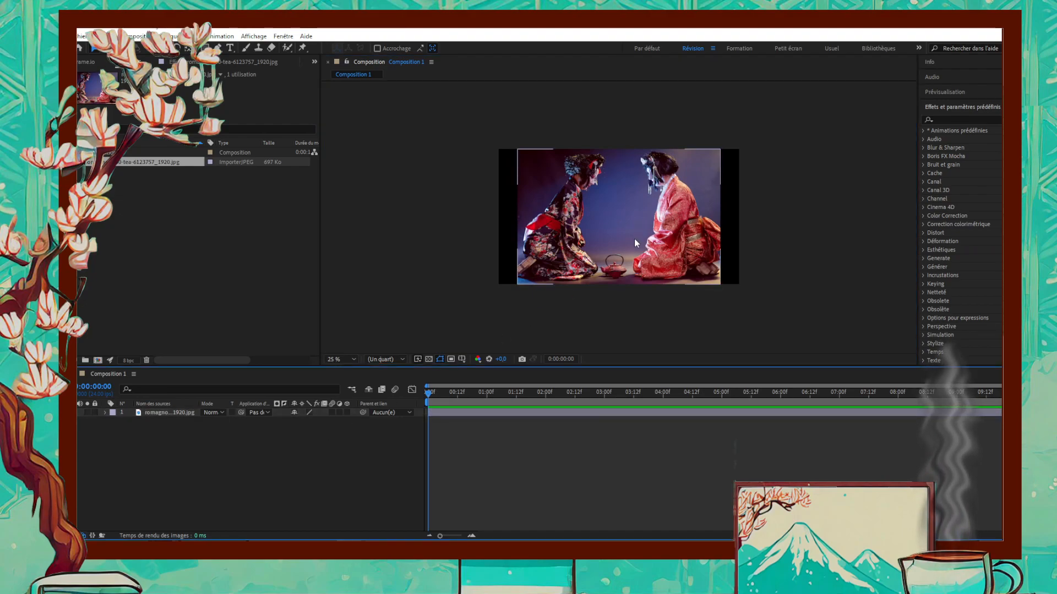
key("period")
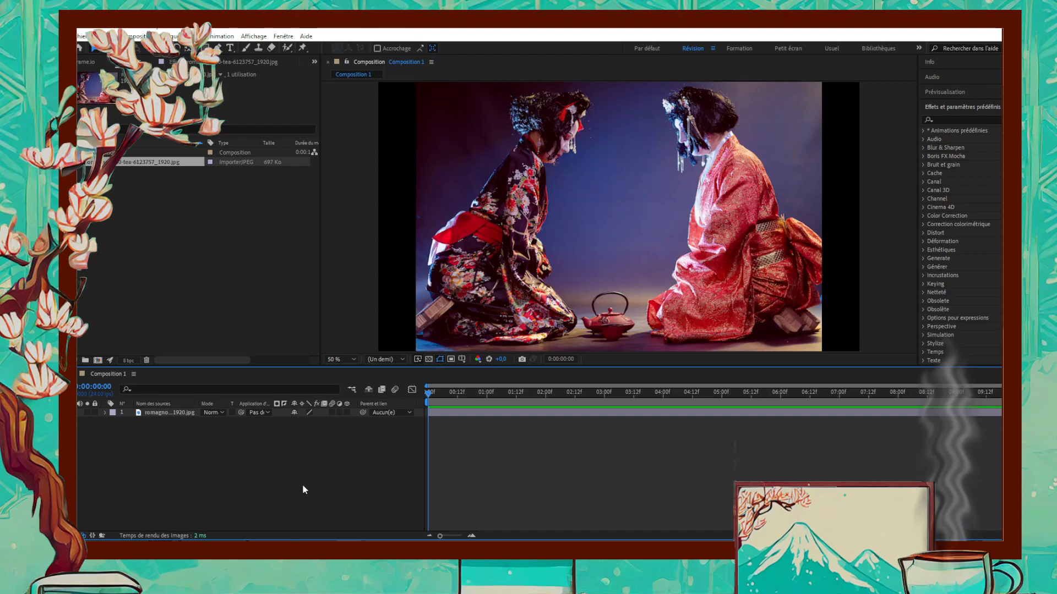
- Start a new composition-sized solid and set its colour to mid grey with 50% brightness (808080)
right_click(294, 472)
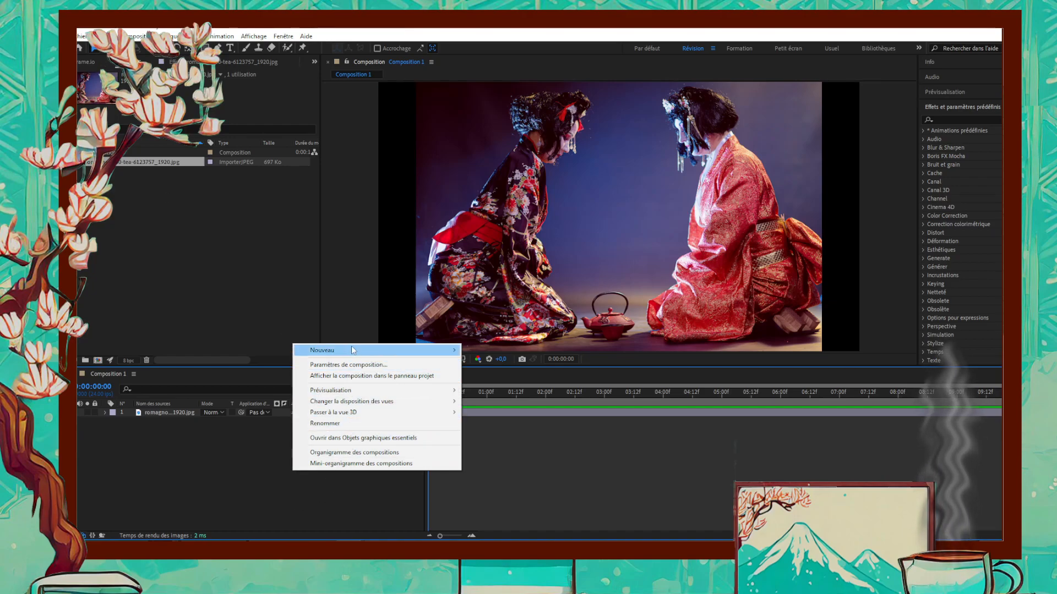
mouse_move(352, 350)
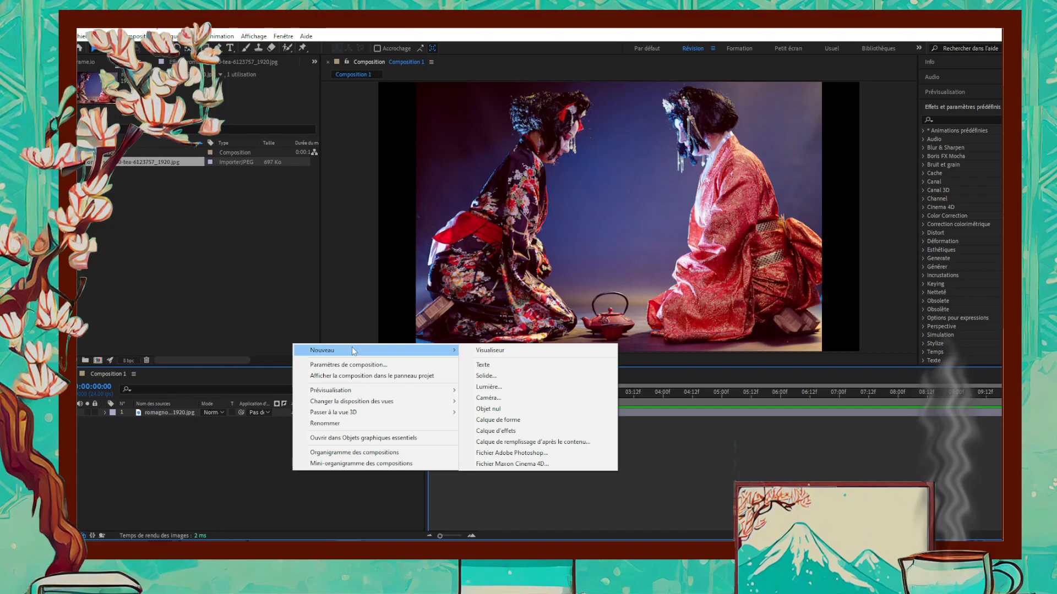
left_click(537, 376)
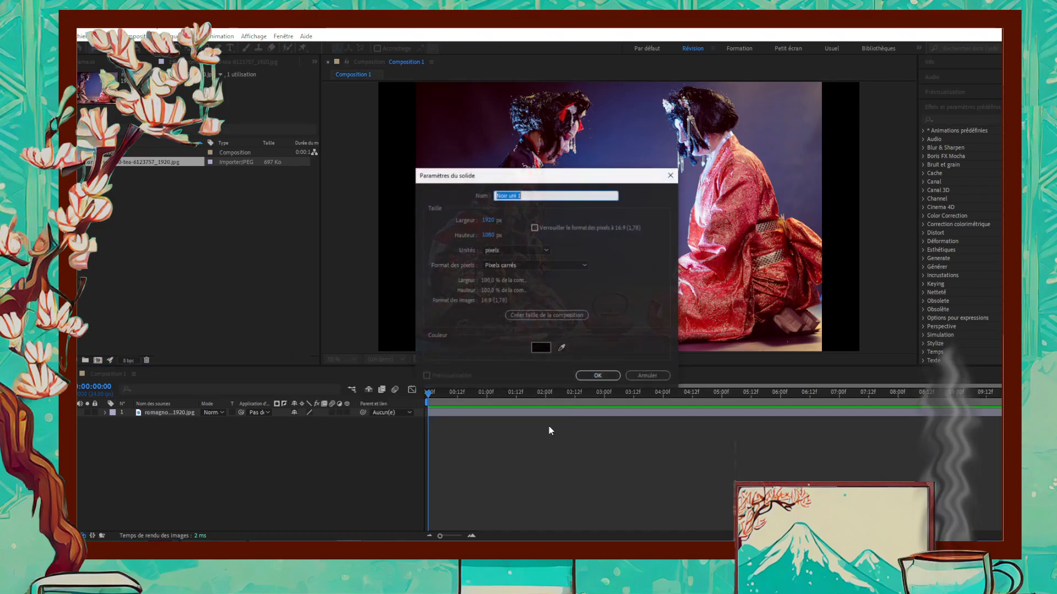
left_click(548, 351)
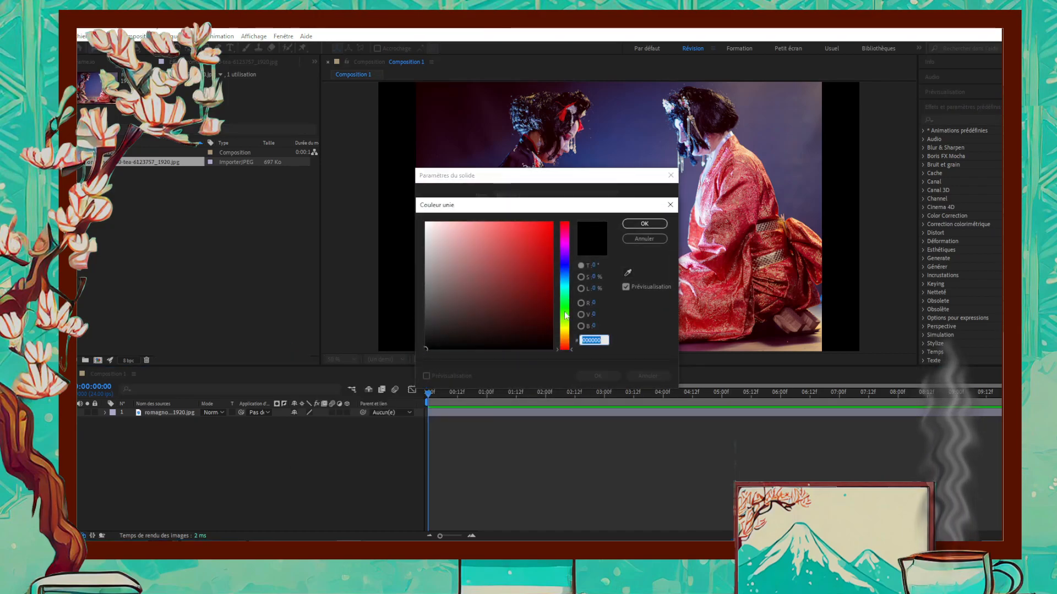
left_click(594, 288)
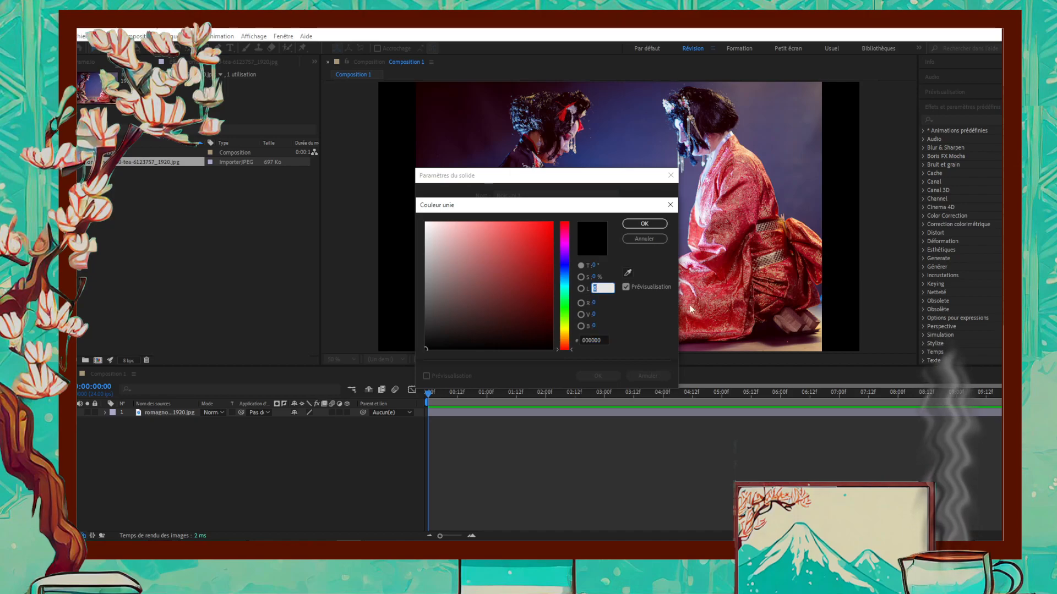
type("50")
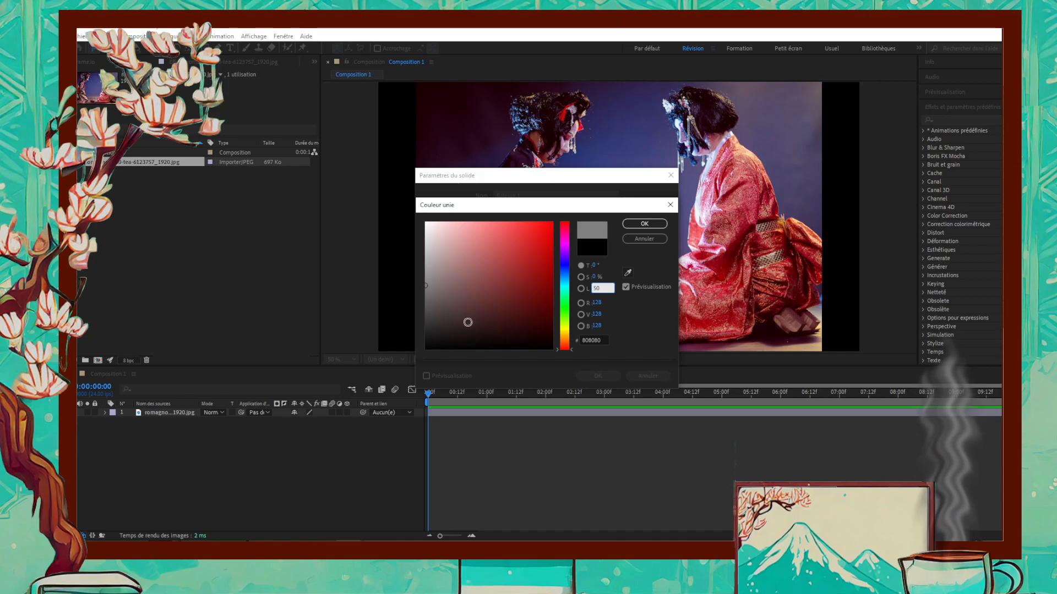
left_click(664, 224)
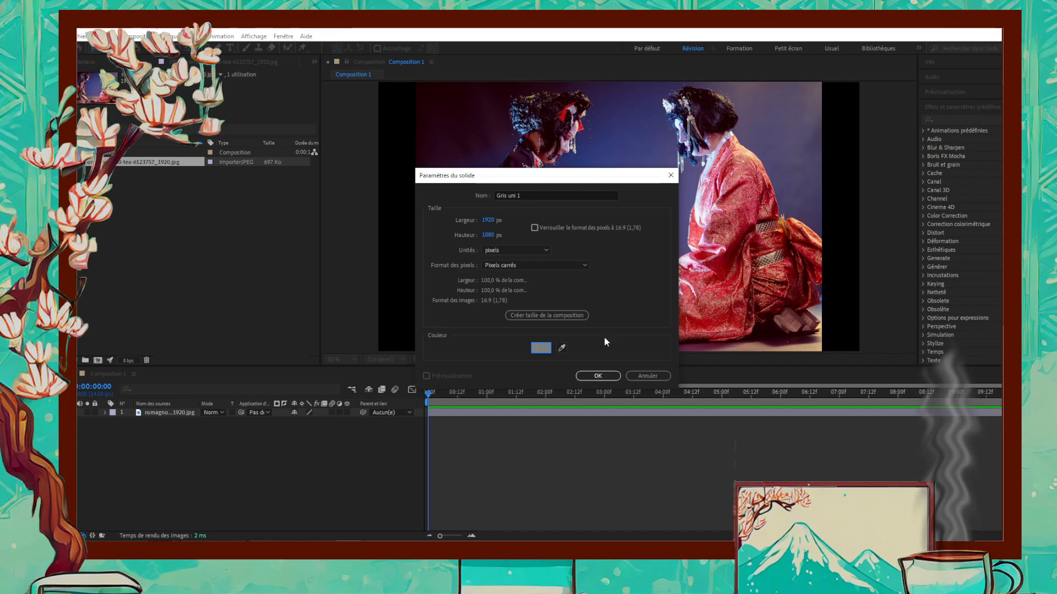
- Name the grey solid Fumée and add it to the composition
left_click(562, 196)
key("ctrl+a")
type("Fumée")
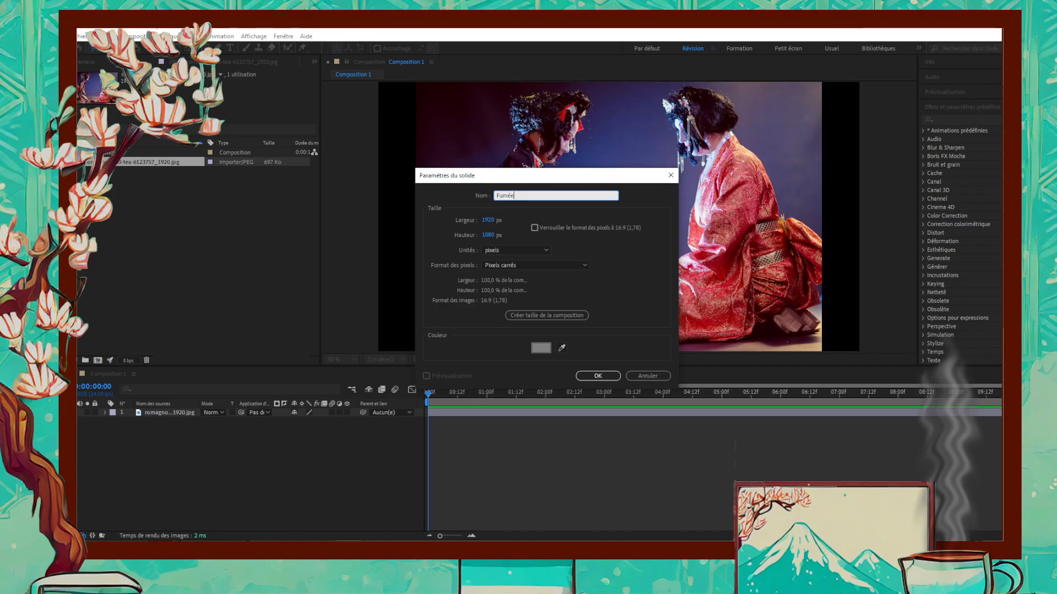
left_click(597, 376)
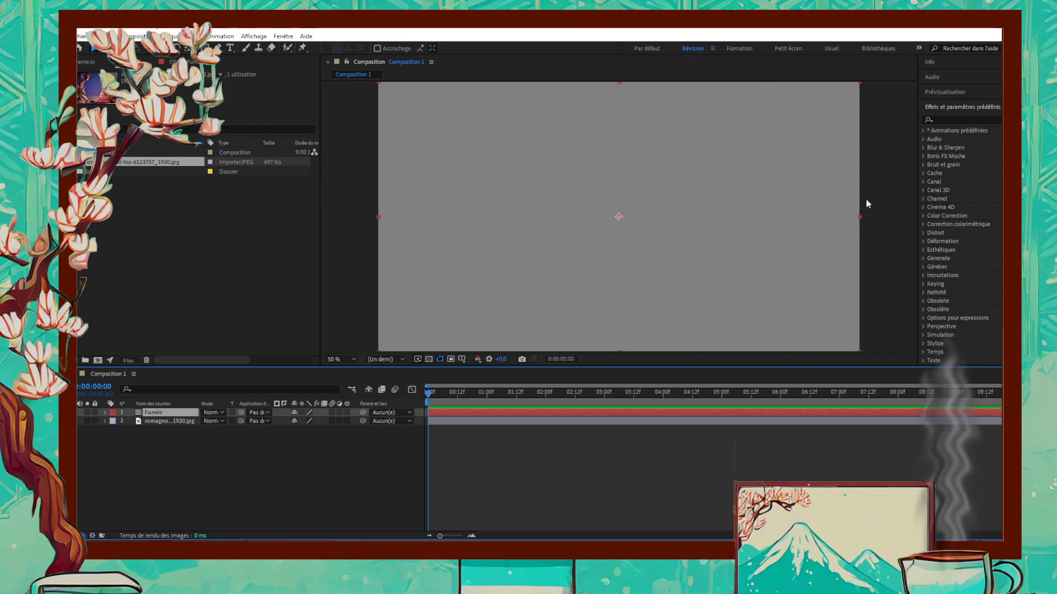
- Find the Bruit fractal effect by searching for "bruit" and apply it to the Fumée layer
left_click(960, 120)
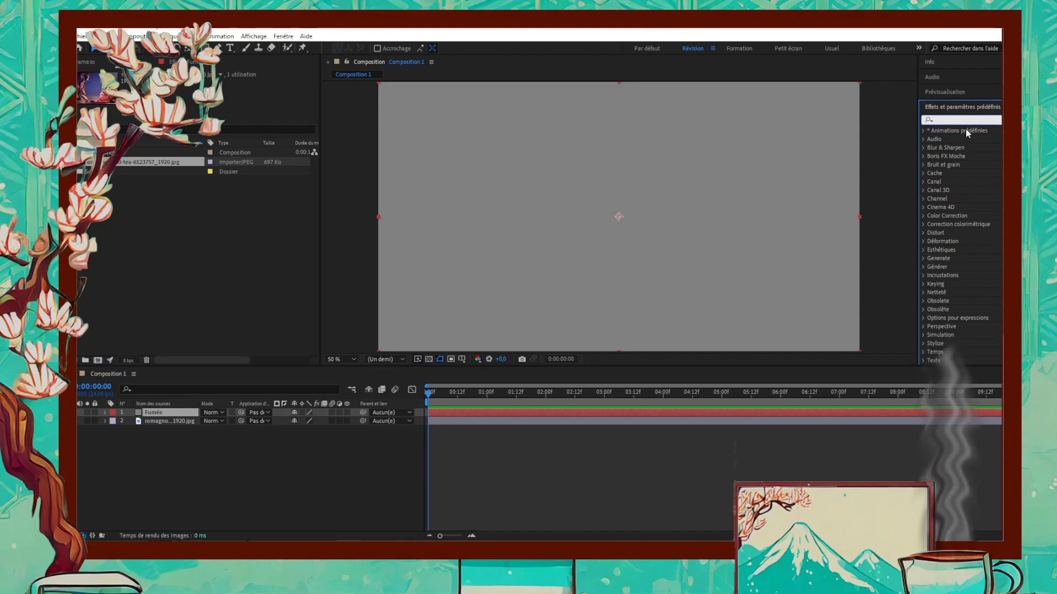
type("bruit")
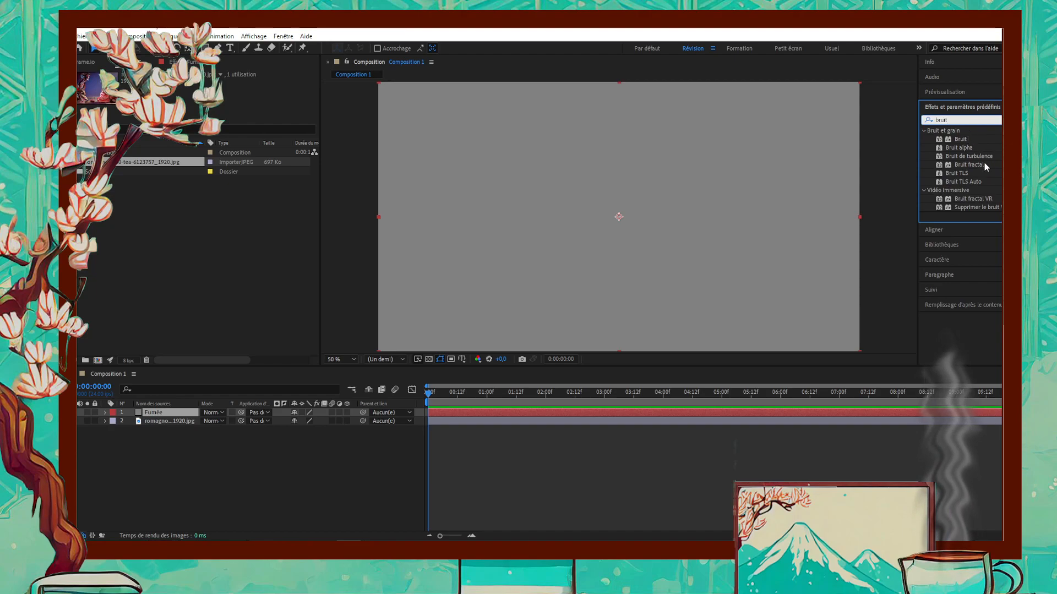
left_click(984, 166)
left_click_drag(966, 163, 179, 414)
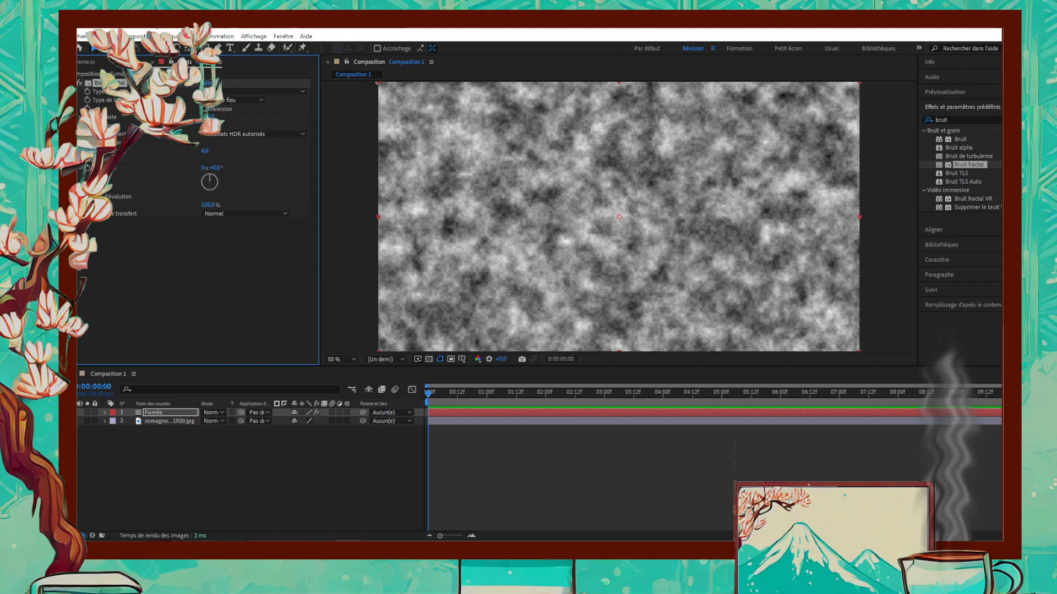
- Increase the contrast of the Bruit fractal effect for stronger blacks and whites
left_click(211, 117)
type("2")
key("Return")
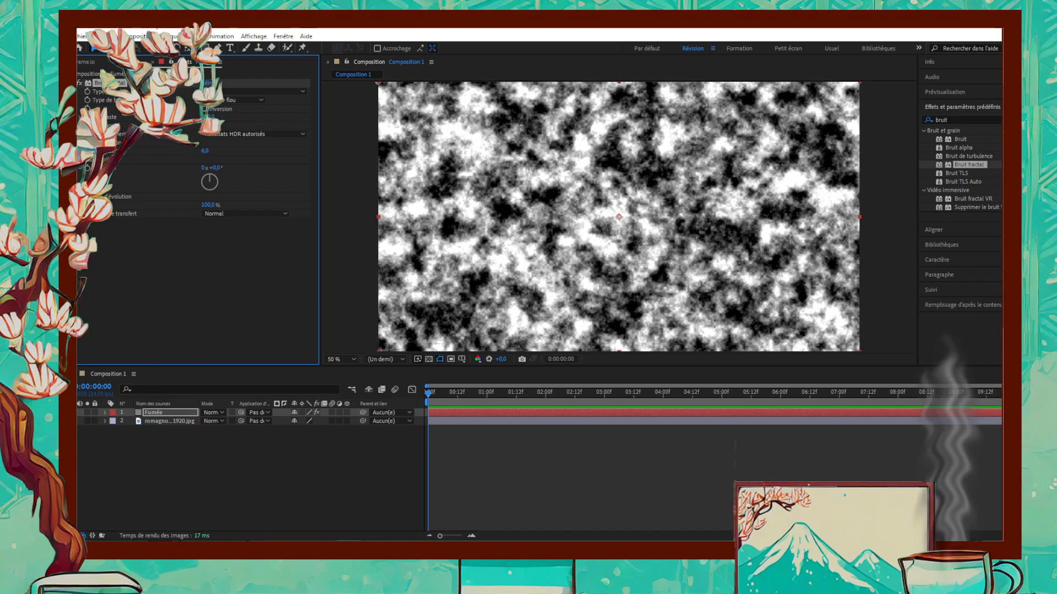
- Turn off uniform scaling for the fractal noise and set its scale width to 20 and scale height to 600
left_click(80, 143)
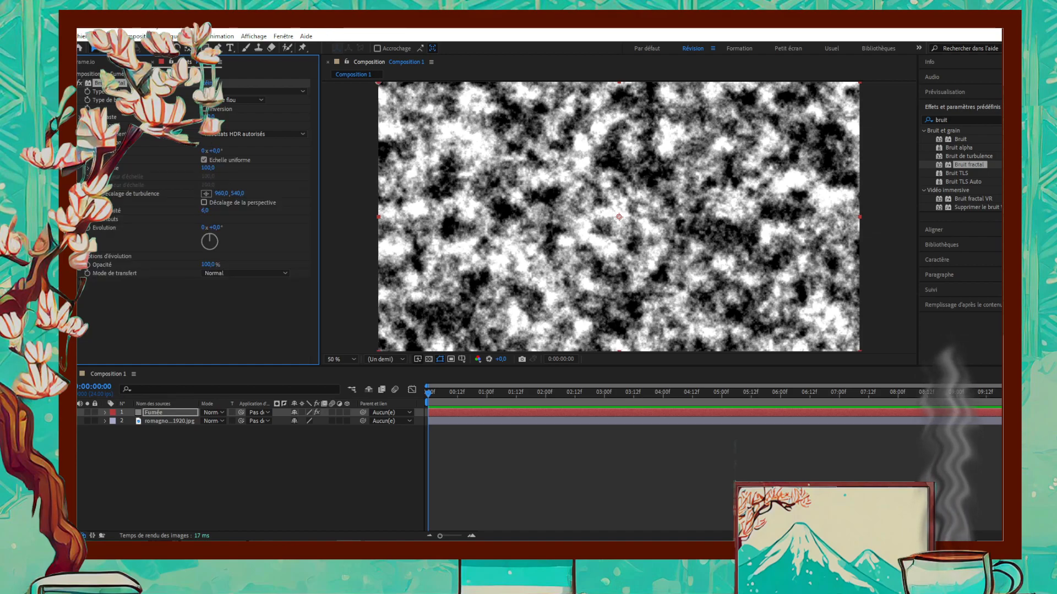
left_click(204, 161)
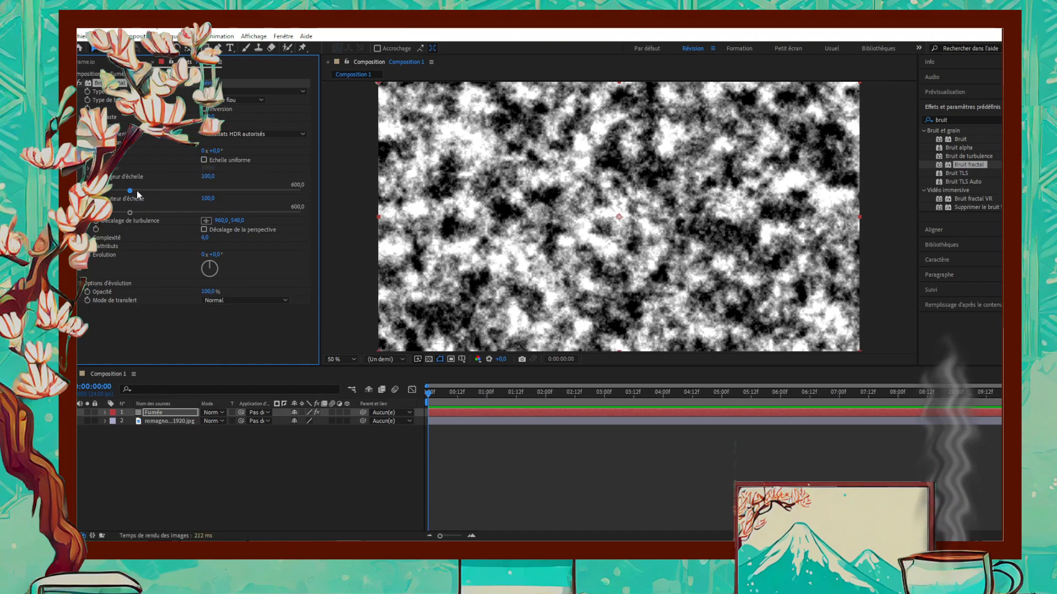
mouse_move(129, 191)
left_mouse_down()
mouse_move(102, 214)
mouse_move(309, 209)
left_mouse_up()
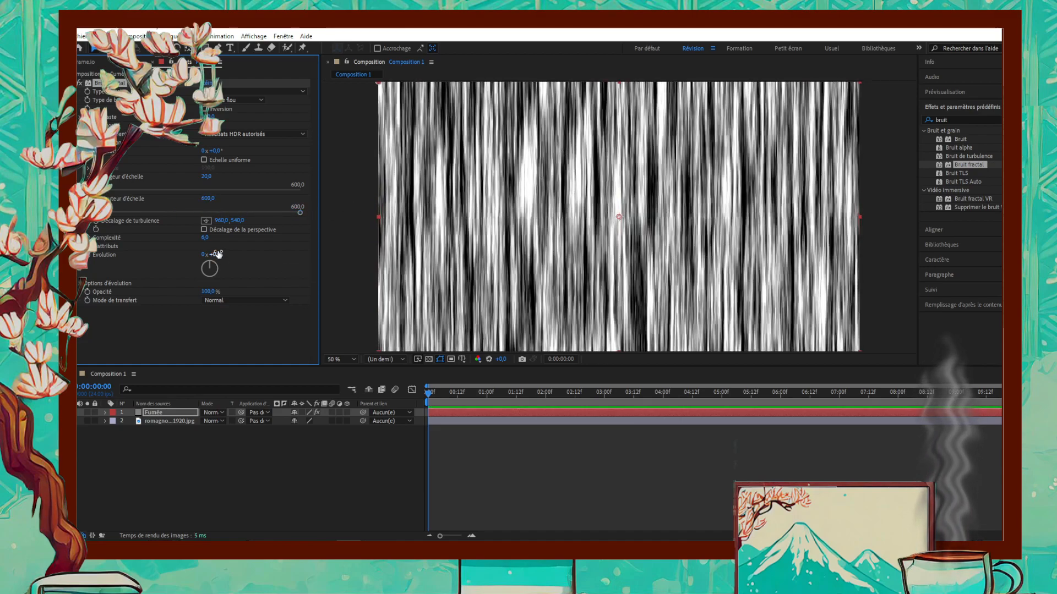
- Keyframe the noise Evolution from 0 at the composition's start to 6 revolutions at 0:00:09:23 and preview the animation
left_click_drag(436, 393, 320, 404)
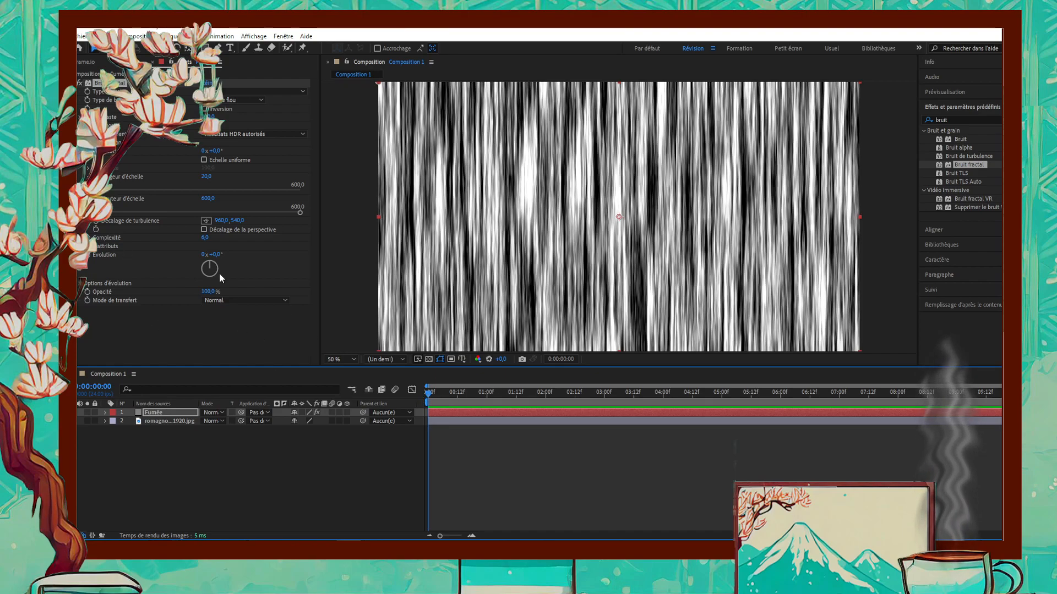
left_click(90, 256)
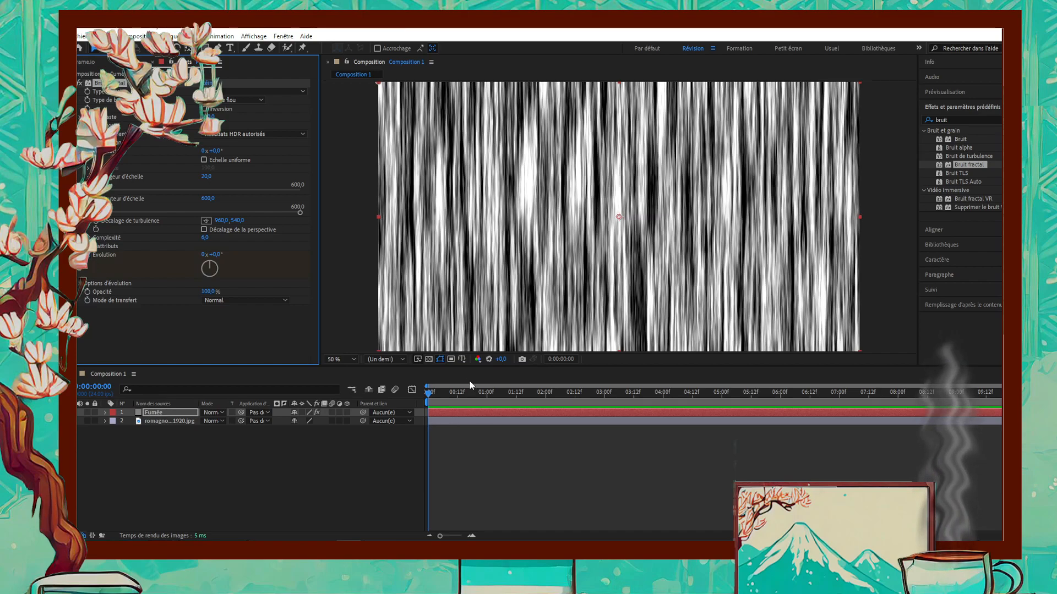
left_click(434, 399)
left_click_drag(434, 397, 1003, 397)
left_click(205, 256)
type("6")
key("Return")
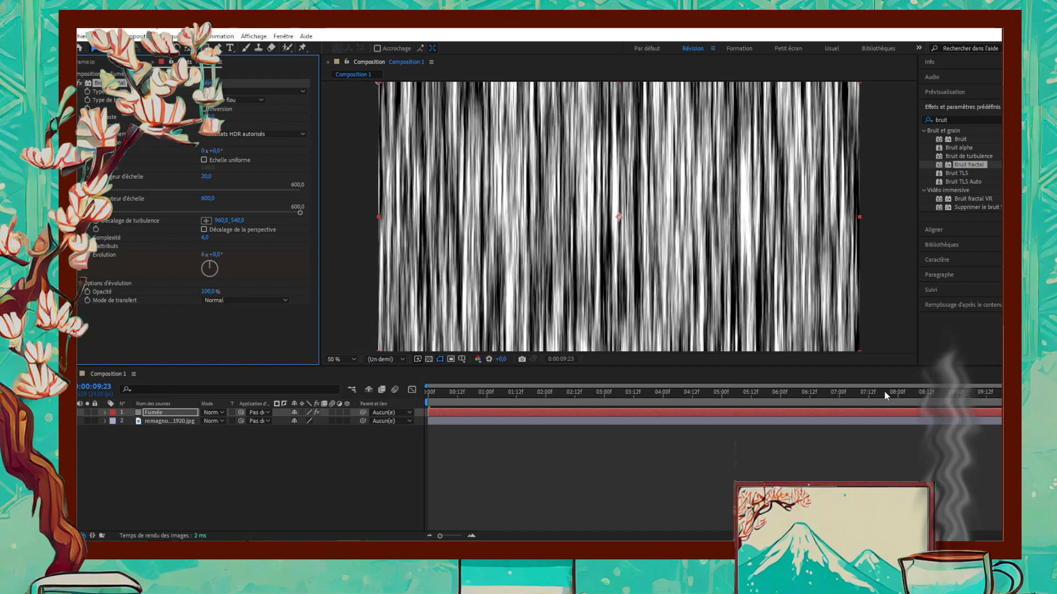
key("space")
key("space")
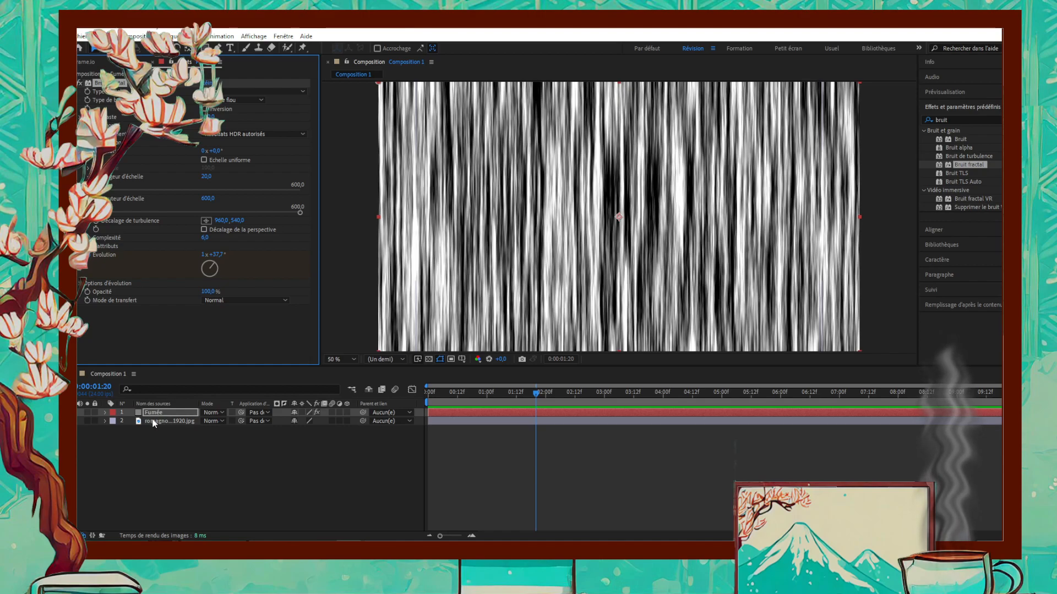
- Set the Fumée layer's blending mode to Incrustation
left_click(221, 413)
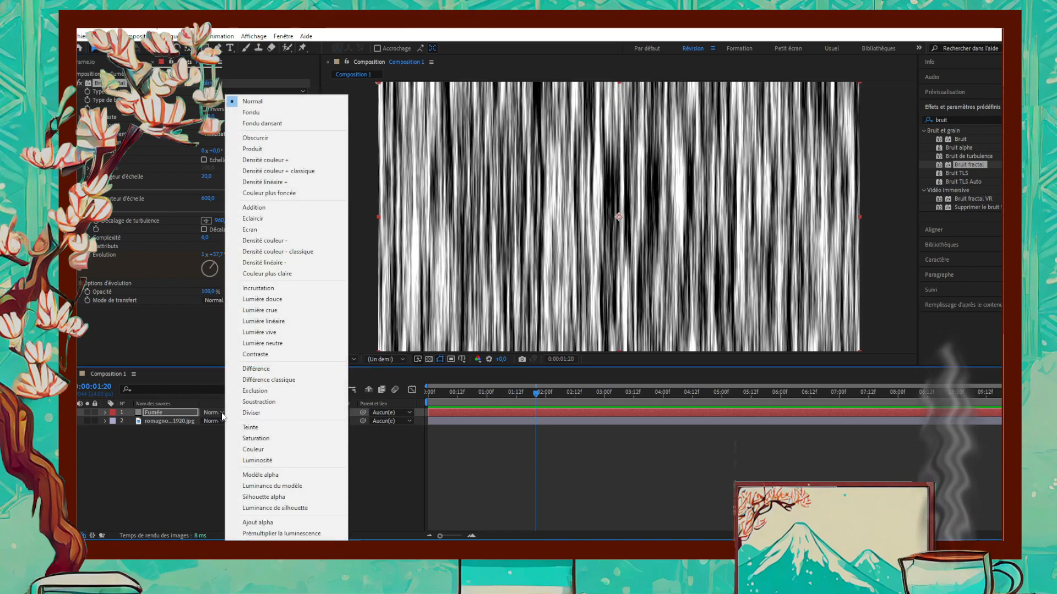
left_click(257, 288)
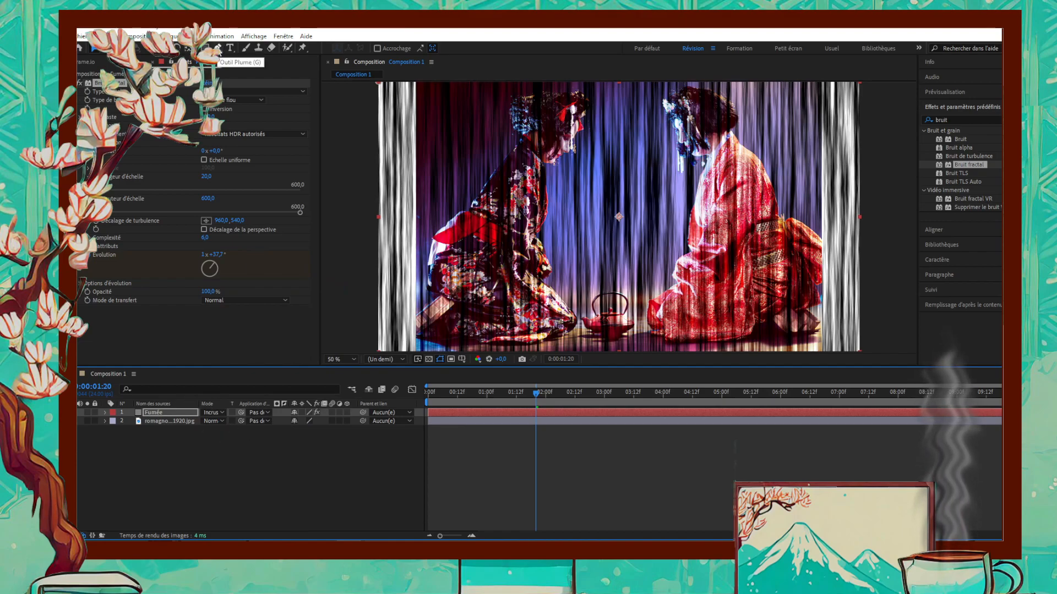
- Draw a closed, curved plume-shaped mask on the Fumée layer with the Pen tool, rising from the teapot's spout
left_click(217, 48)
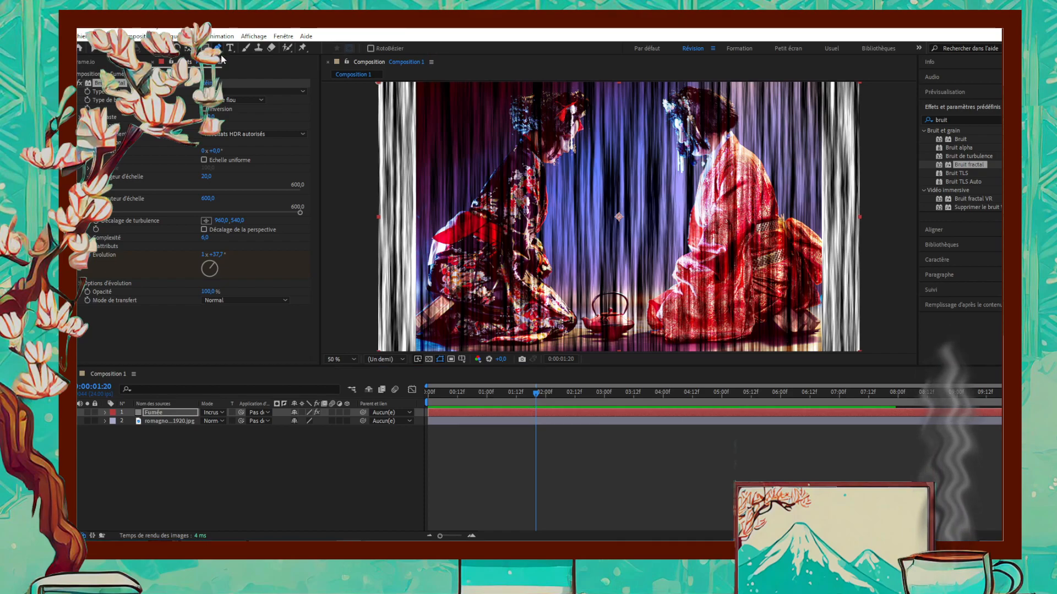
key("slash")
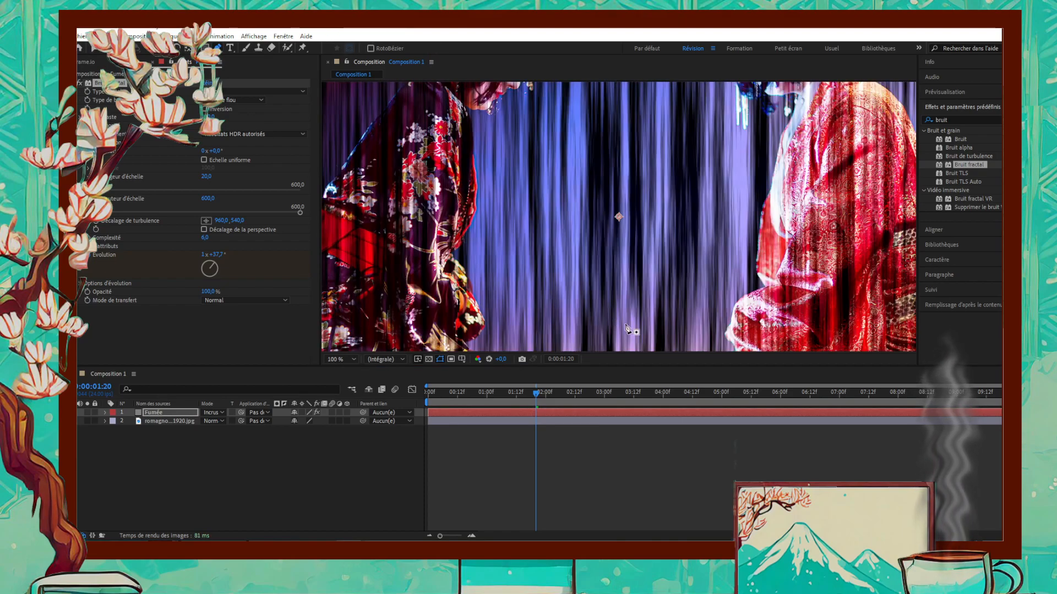
scroll(573, 328, "down", 5)
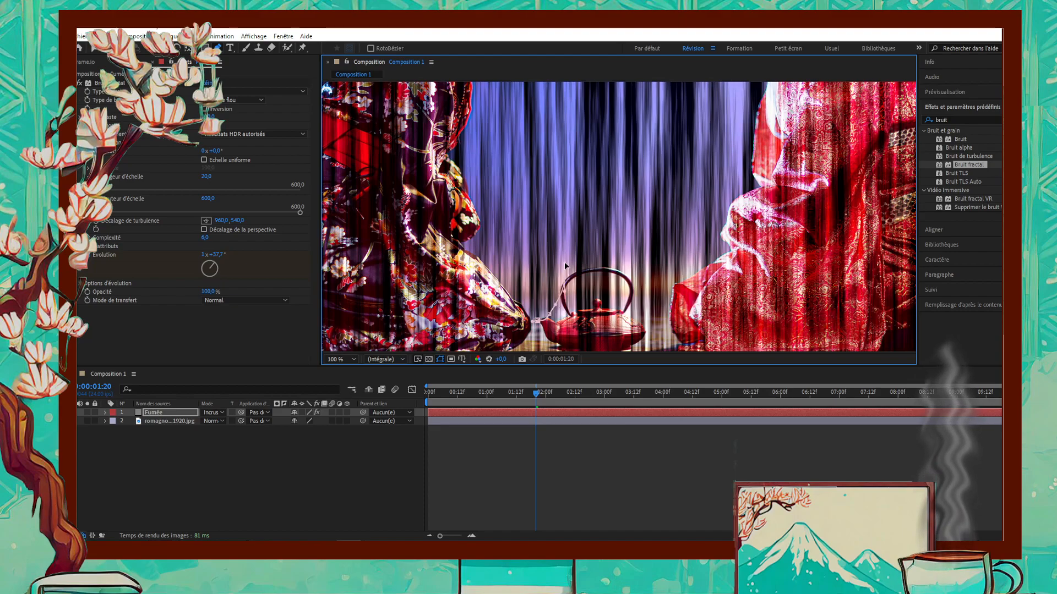
left_click_drag(554, 223, 550, 202)
left_click_drag(569, 145, 571, 222)
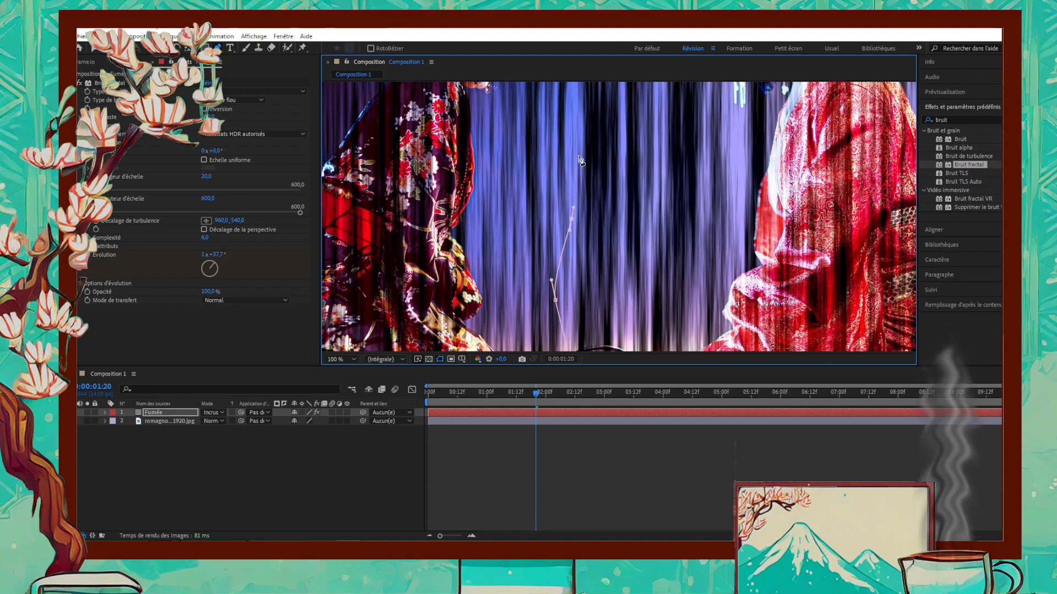
left_click_drag(560, 121, 530, 161)
left_click_drag(510, 214, 508, 231)
key("space")
key("space")
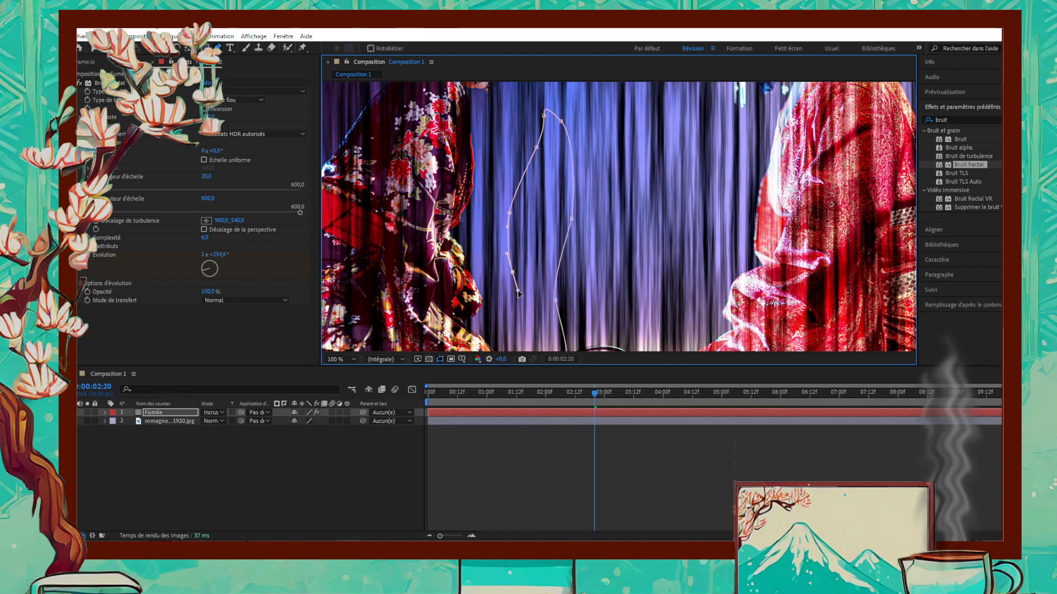
left_click_drag(518, 264, 516, 196)
key("g")
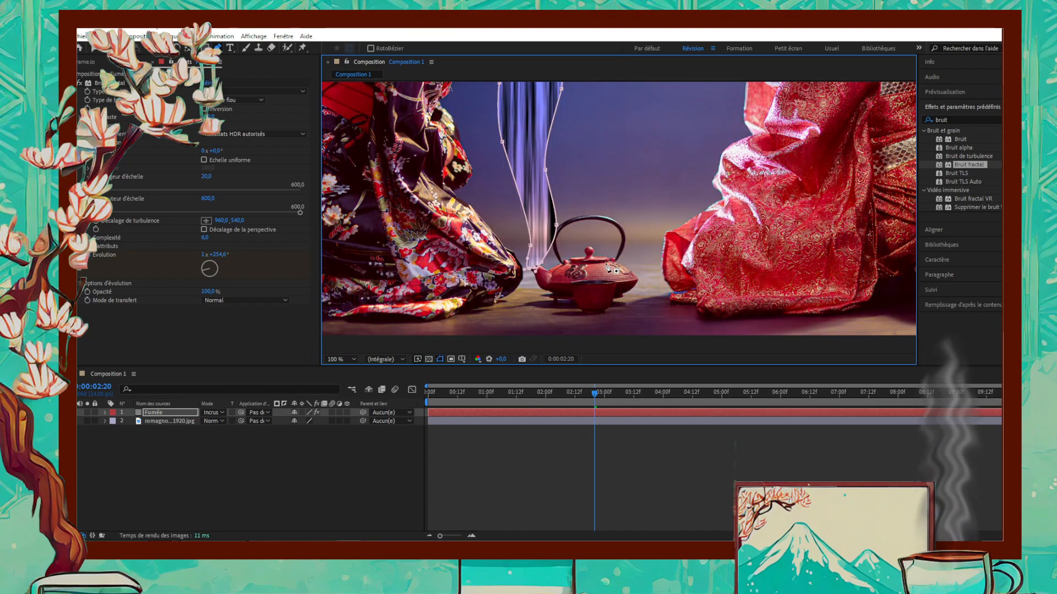
- Deselect the layer and preview the masked smoke animation over the whole photo
key("comma")
left_click_drag(646, 160, 640, 245)
left_click(412, 474)
key("space")
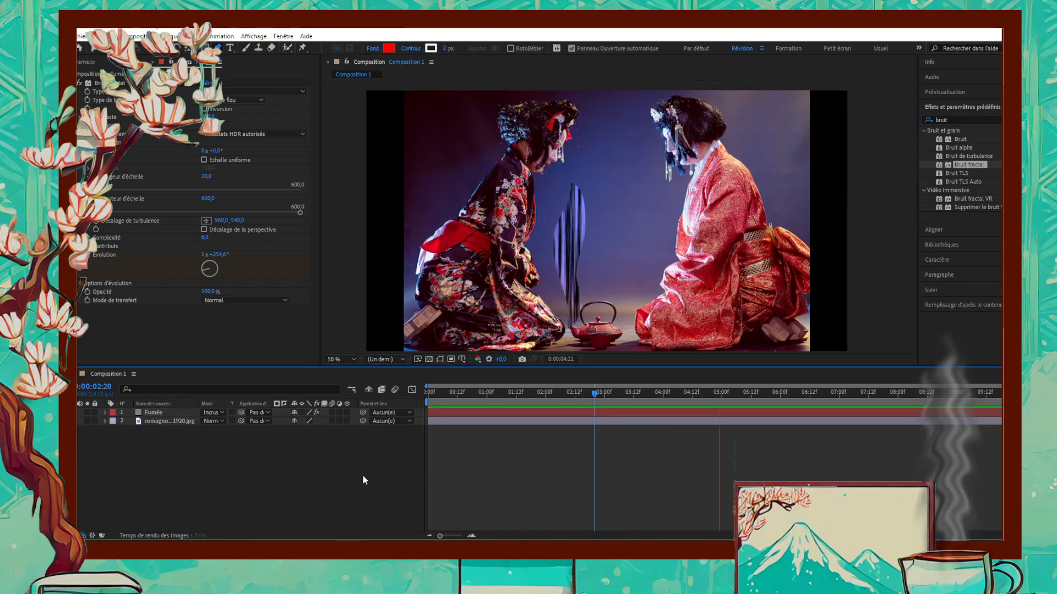
key("space")
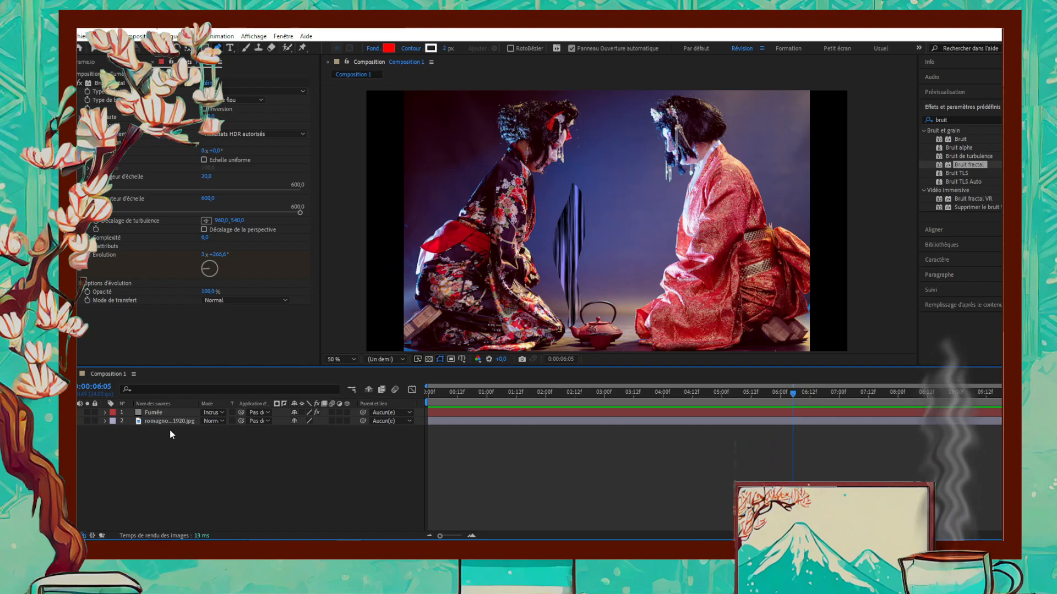
- Set the feather (Contour du masque) of the Fumée layer's mask to 70 pixels in both directions
left_click(155, 413)
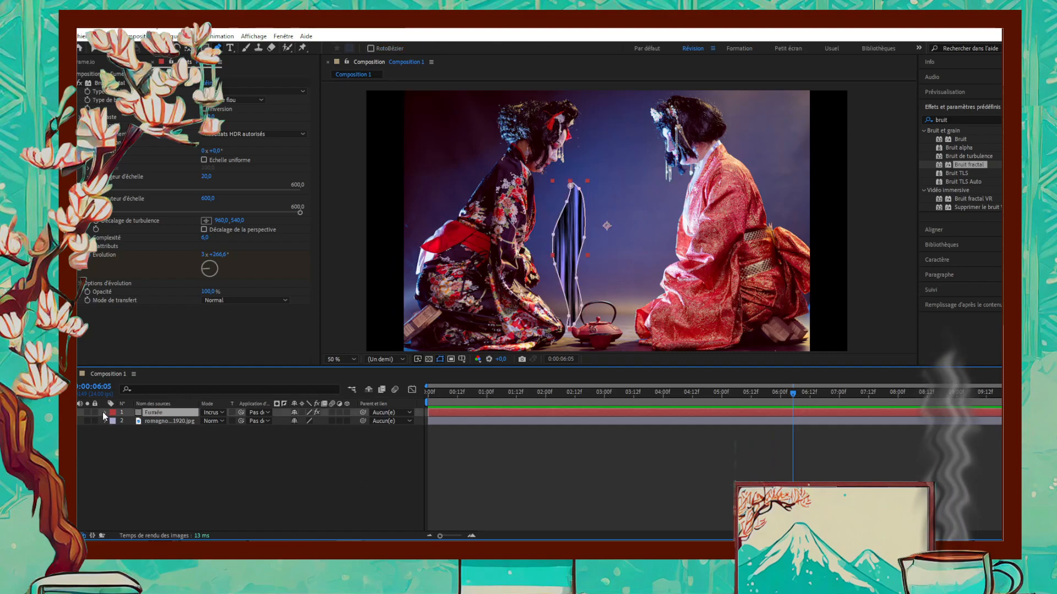
left_click(105, 412)
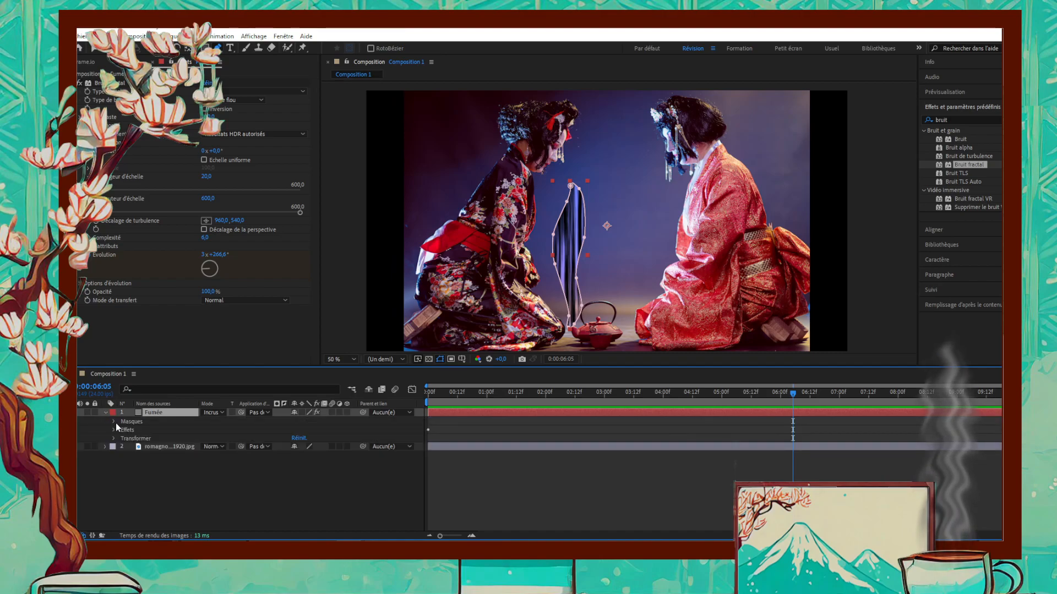
left_click(113, 422)
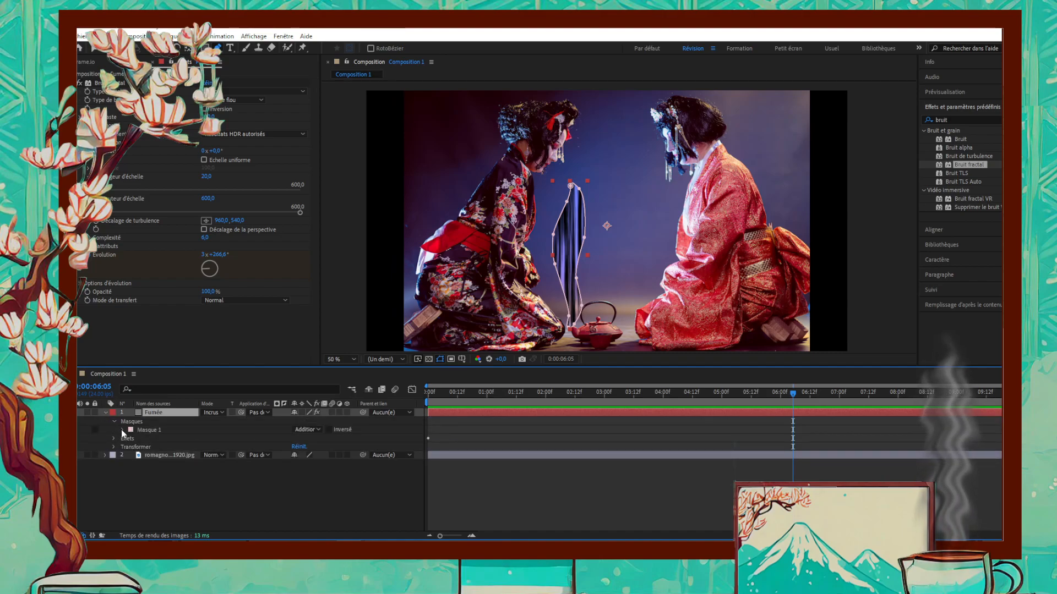
left_click(122, 430)
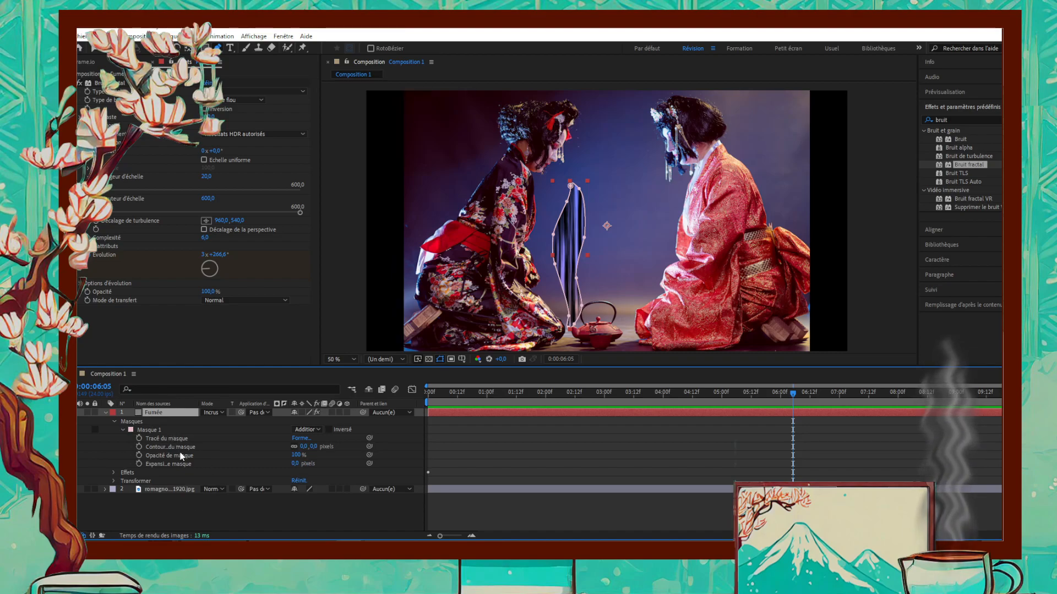
left_click(313, 446)
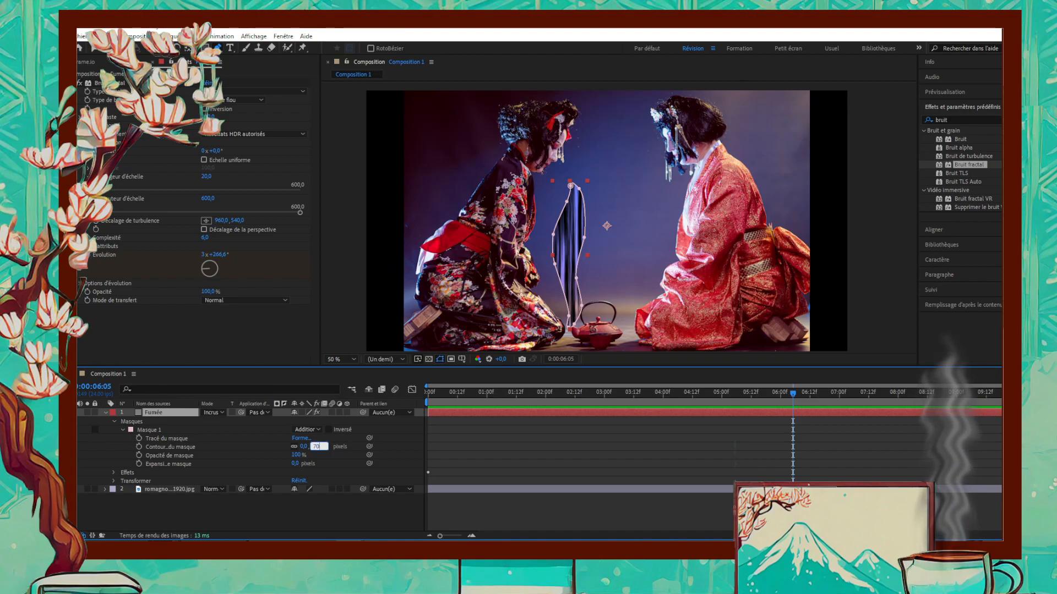
key("Tab")
left_click_drag(323, 450, 260, 451)
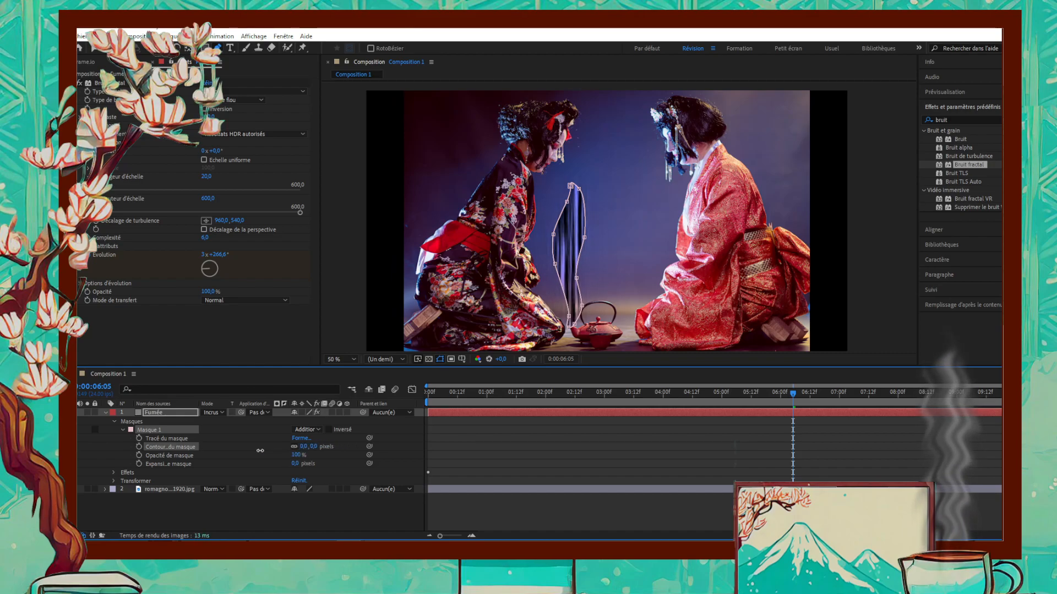
left_click_drag(260, 451, 319, 448)
left_click(306, 446)
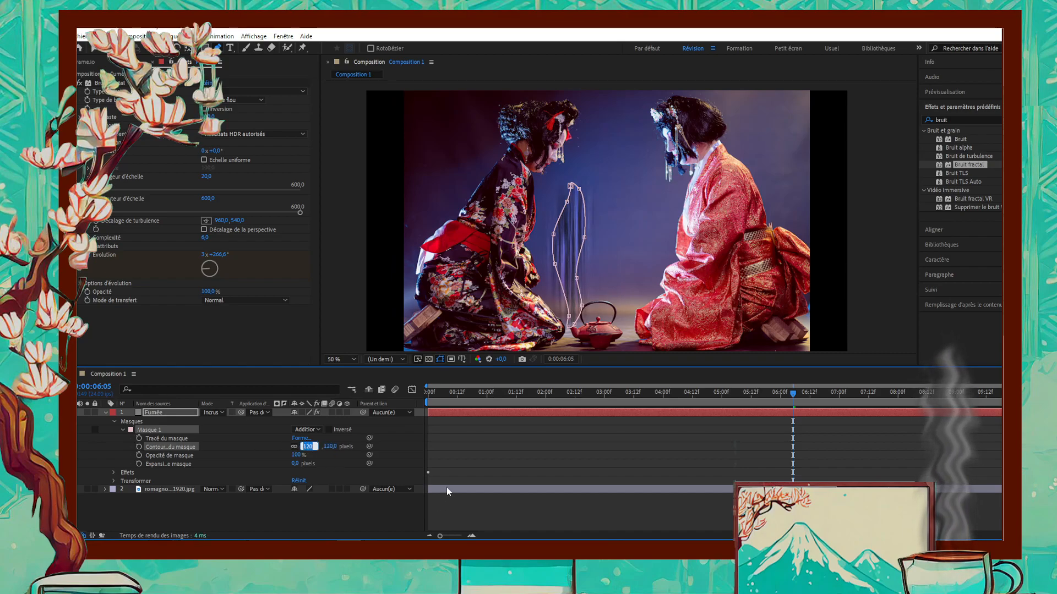
type("70")
key("Tab")
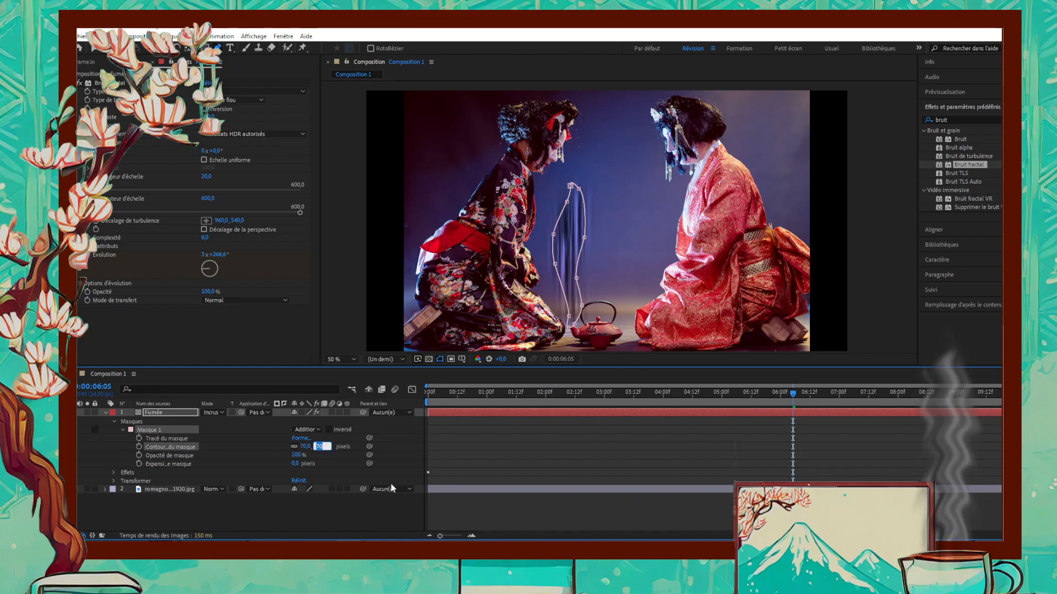
- Set the opacity of the Fumée layer's mask to 60%
left_click(297, 456)
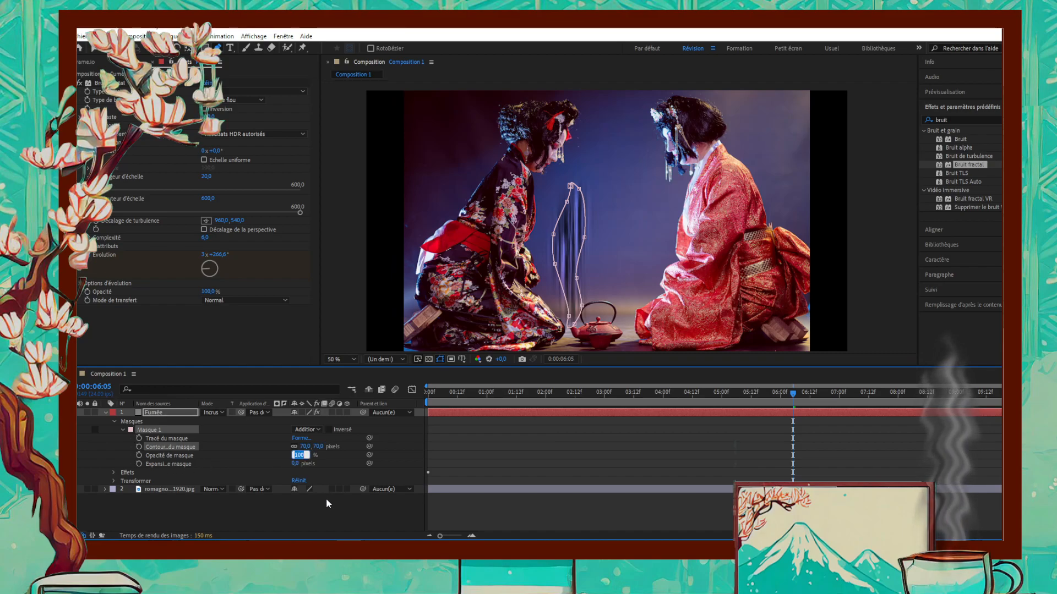
type("60")
key("Tab")
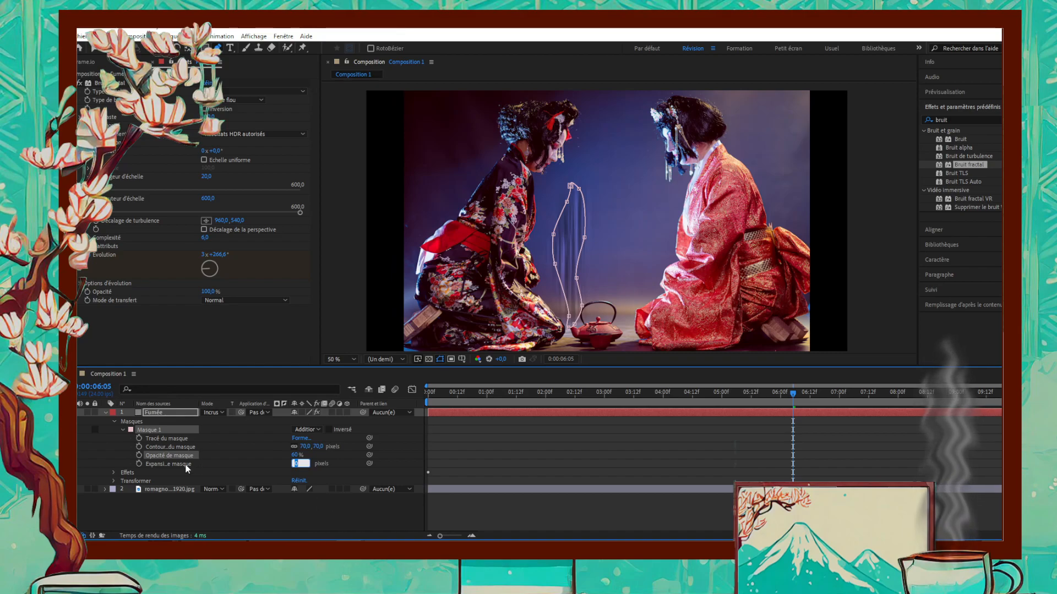
key("Return")
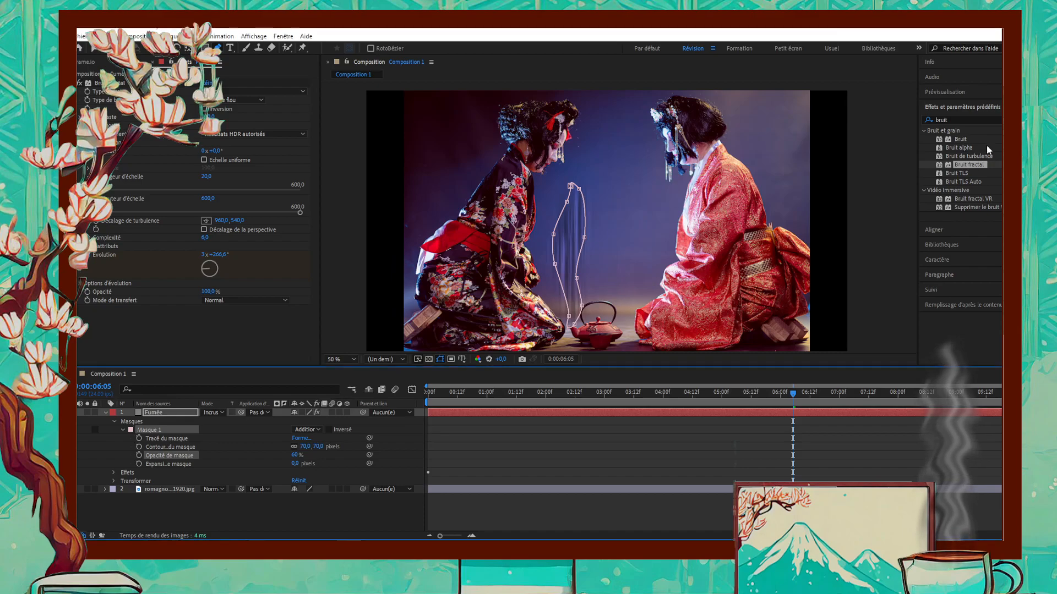
- Set the expansion of the Fumée layer's mask to -9 pixels and preview the softened smoke
mouse_move(295, 463)
left_mouse_down()
mouse_move(363, 463)
mouse_move(285, 464)
left_mouse_up()
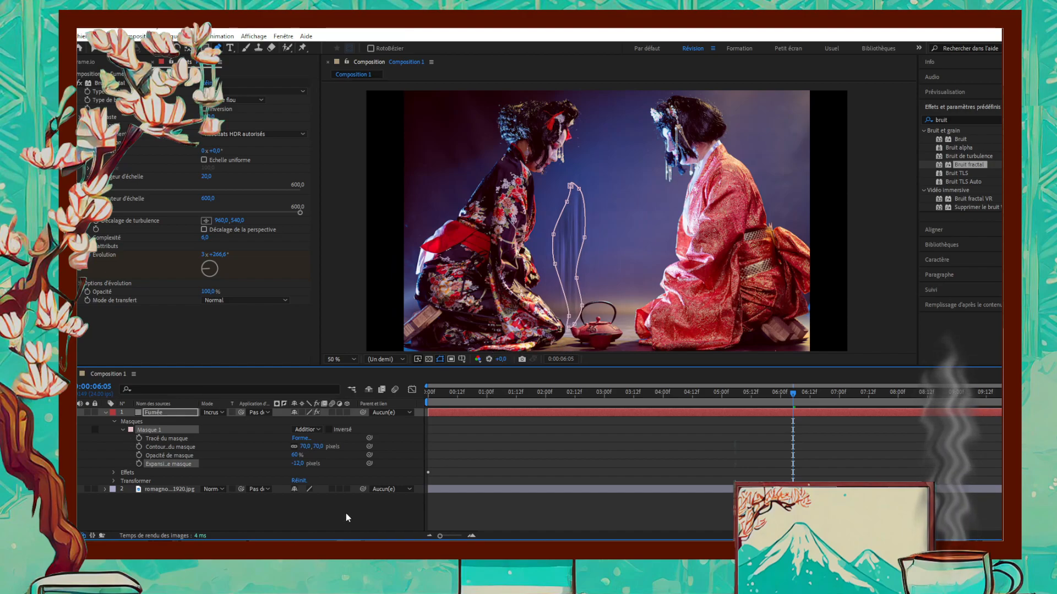
left_click(300, 464)
type("-8")
key("Return")
left_click(384, 514)
key("space")
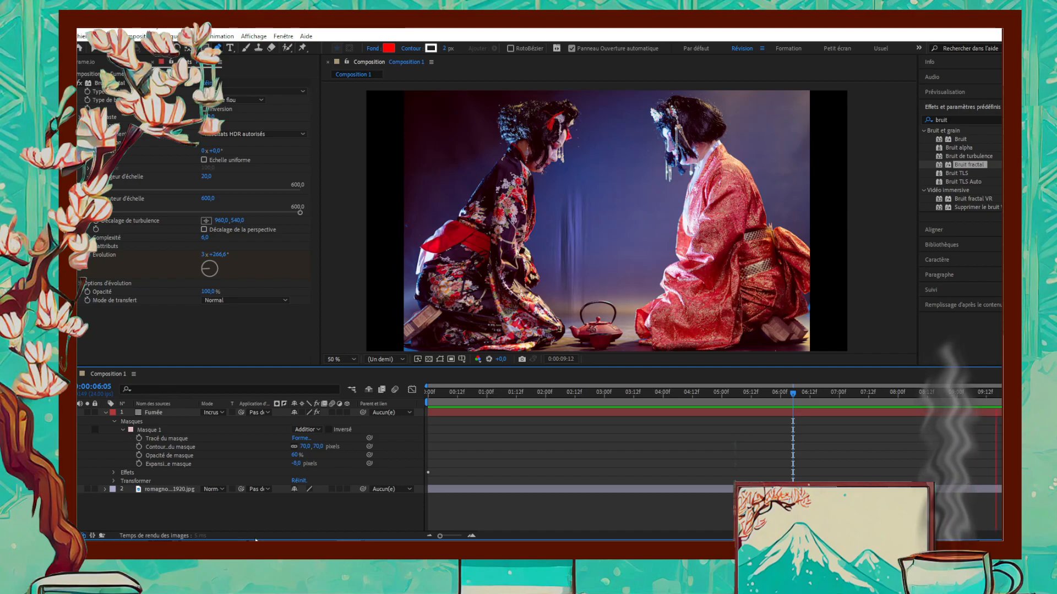
key("space")
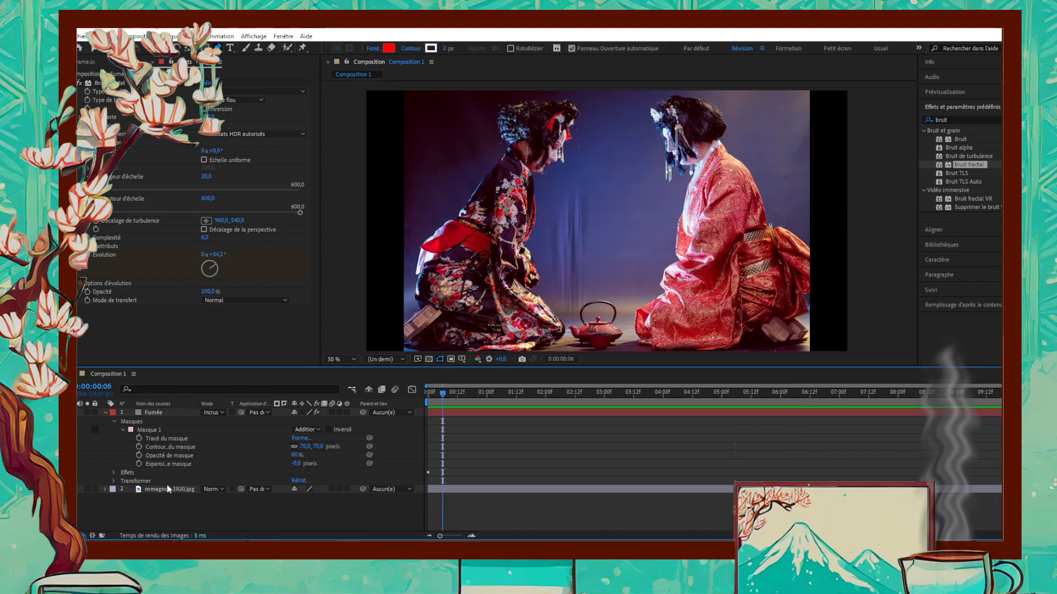
- Find the Flou gaussien (hérité) effect, apply it to the Fumée layer and preview the blurred smoke
left_click(122, 430)
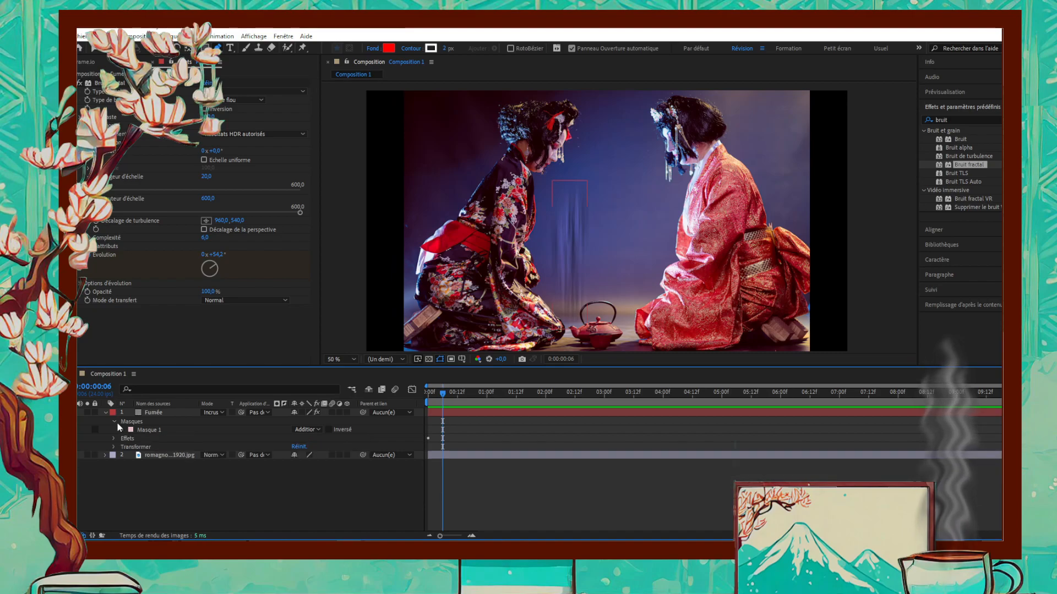
left_click(115, 422)
left_click(114, 430)
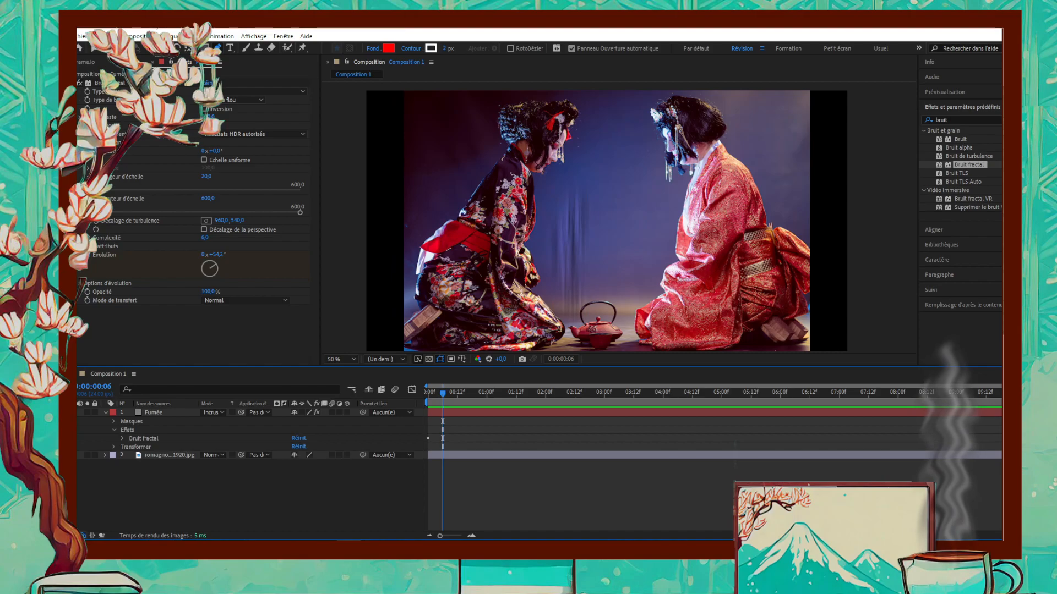
left_click(947, 120)
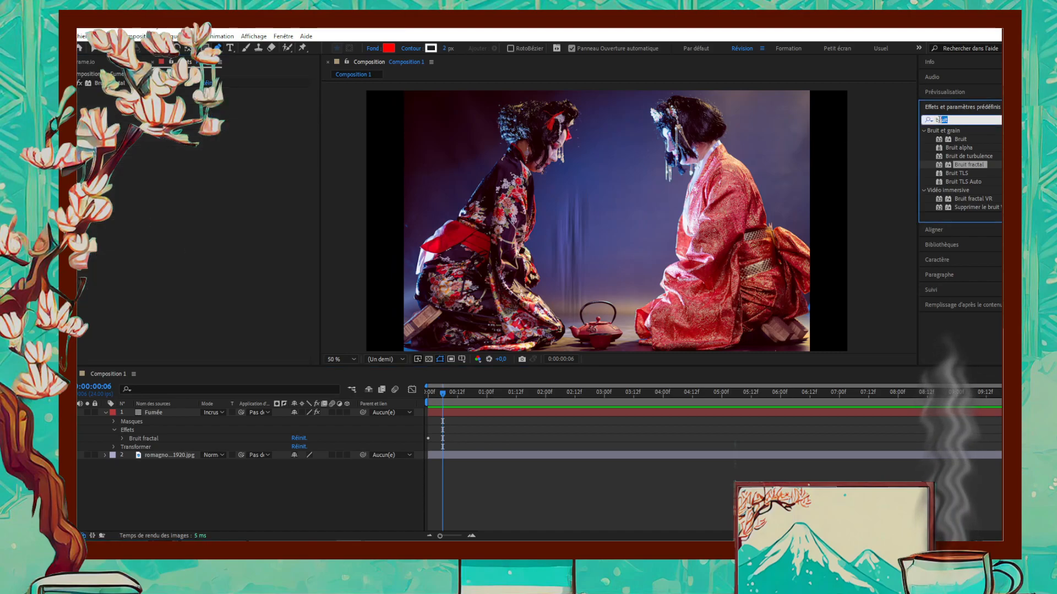
type("flou")
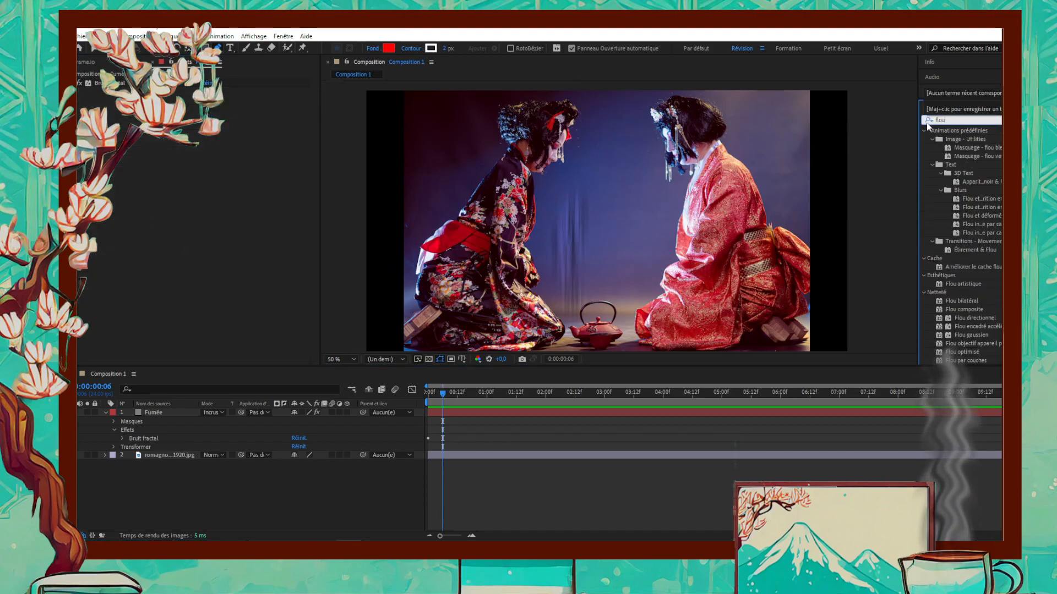
type(" g")
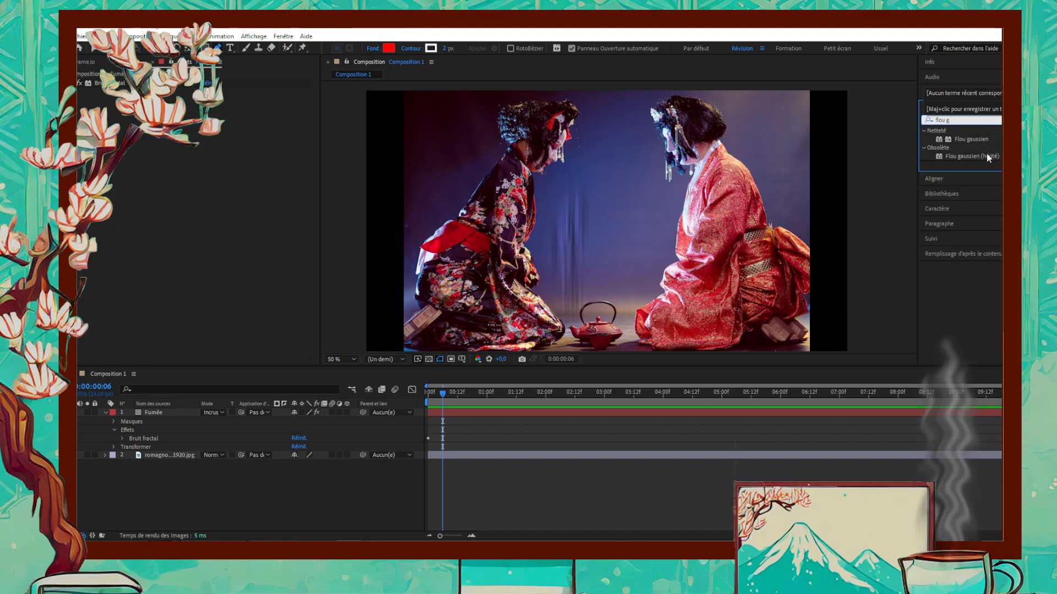
left_click_drag(971, 155, 168, 408)
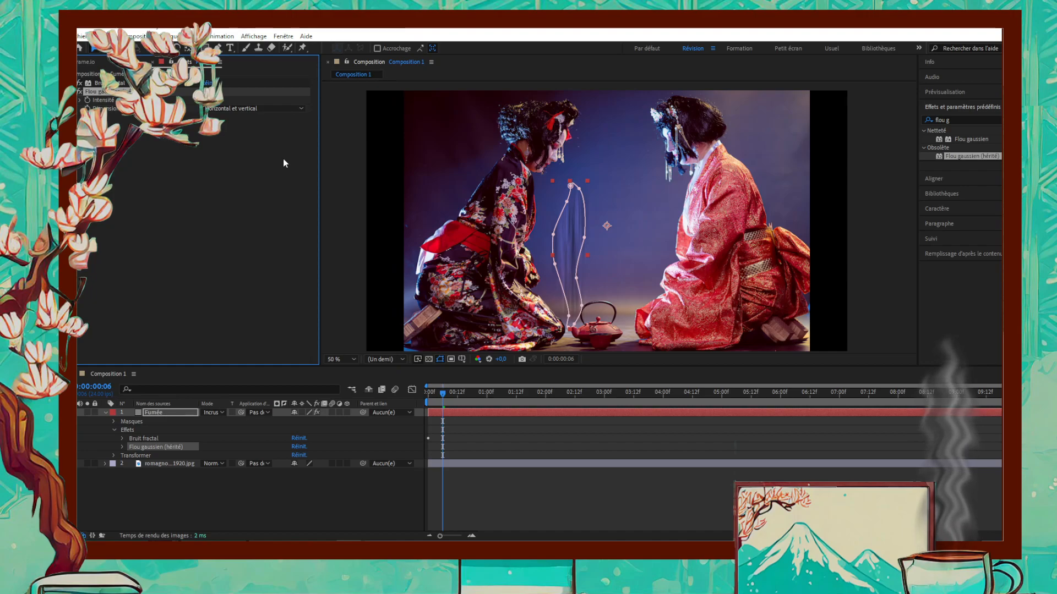
left_click(281, 500)
key("space")
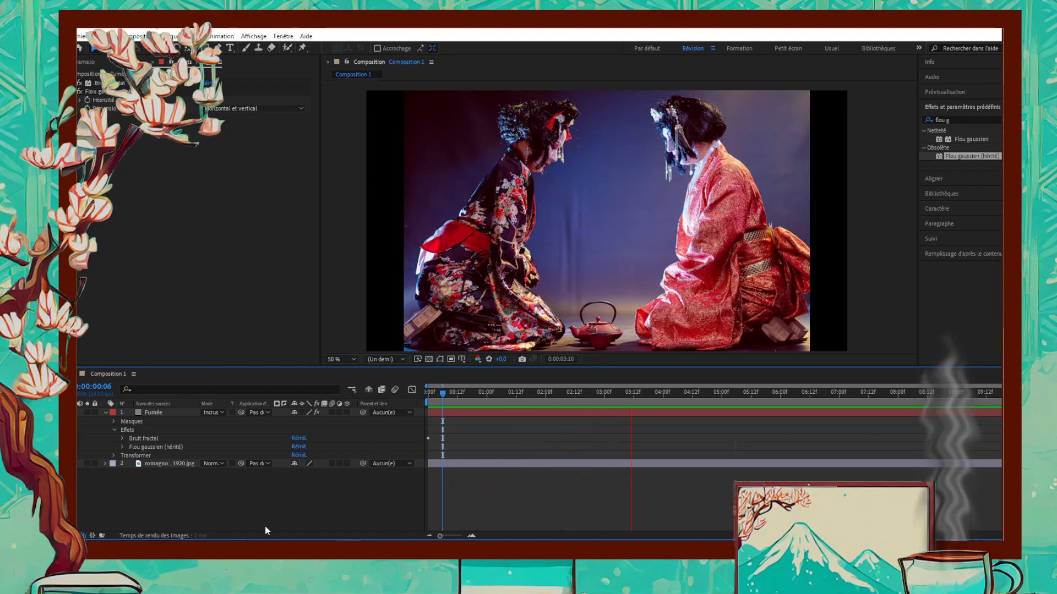
key("space")
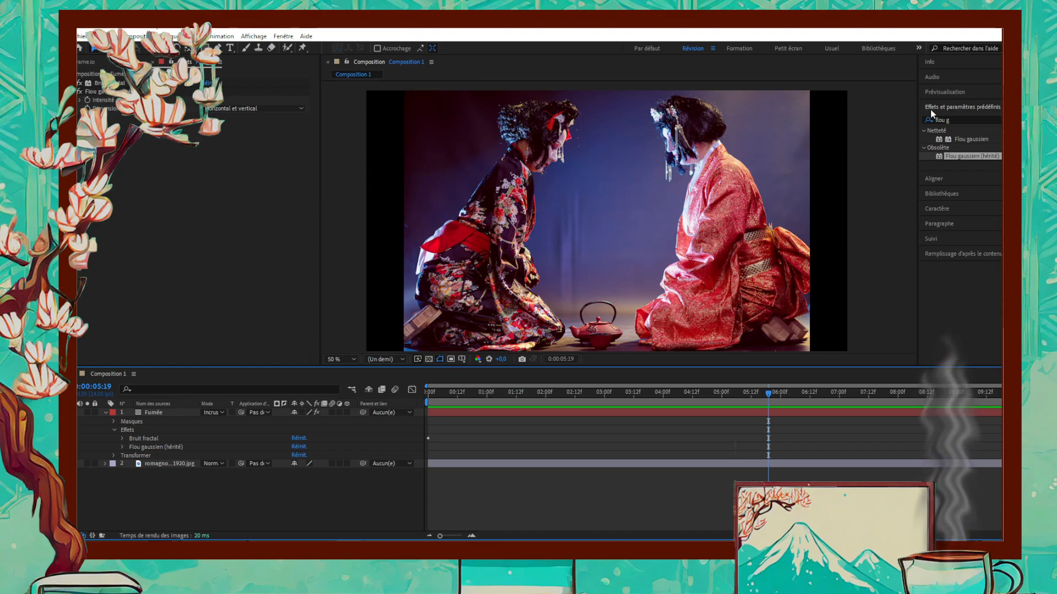
- Find the Ondulation distortion effect and apply it to the Fumée layer
left_click(944, 120)
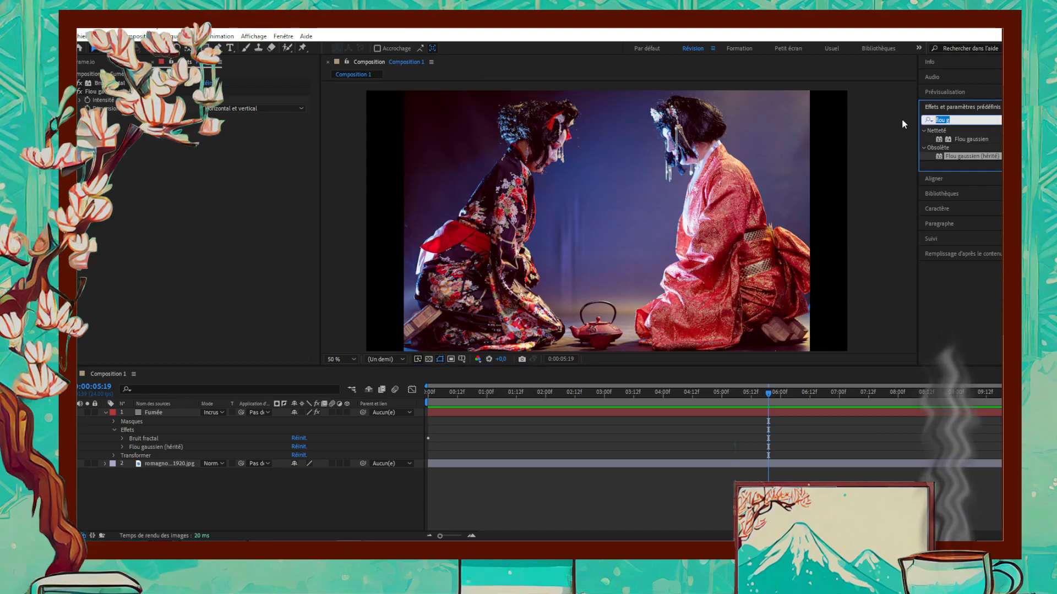
type("ondu")
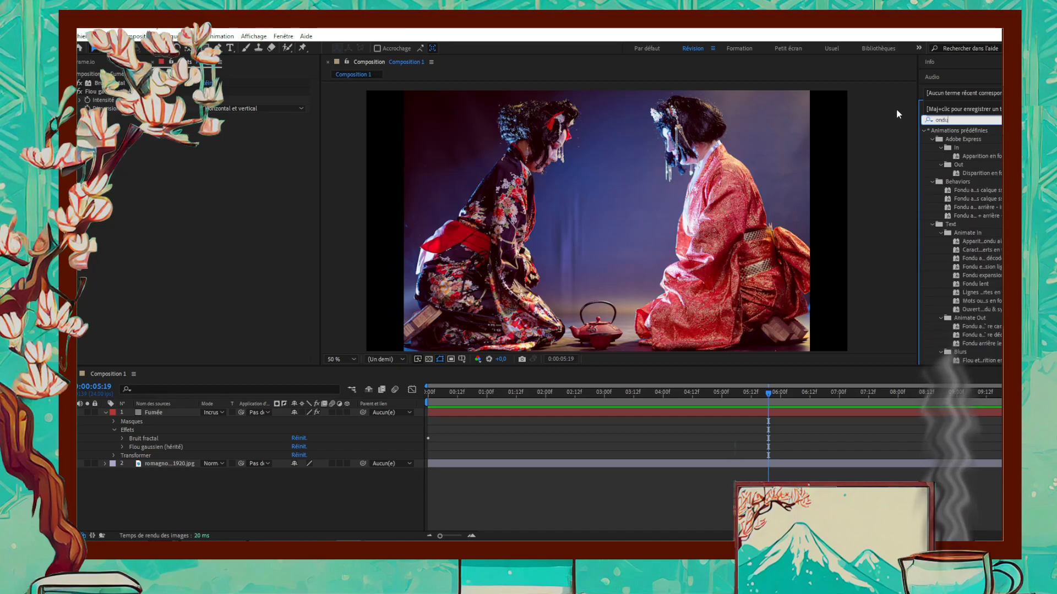
type("la")
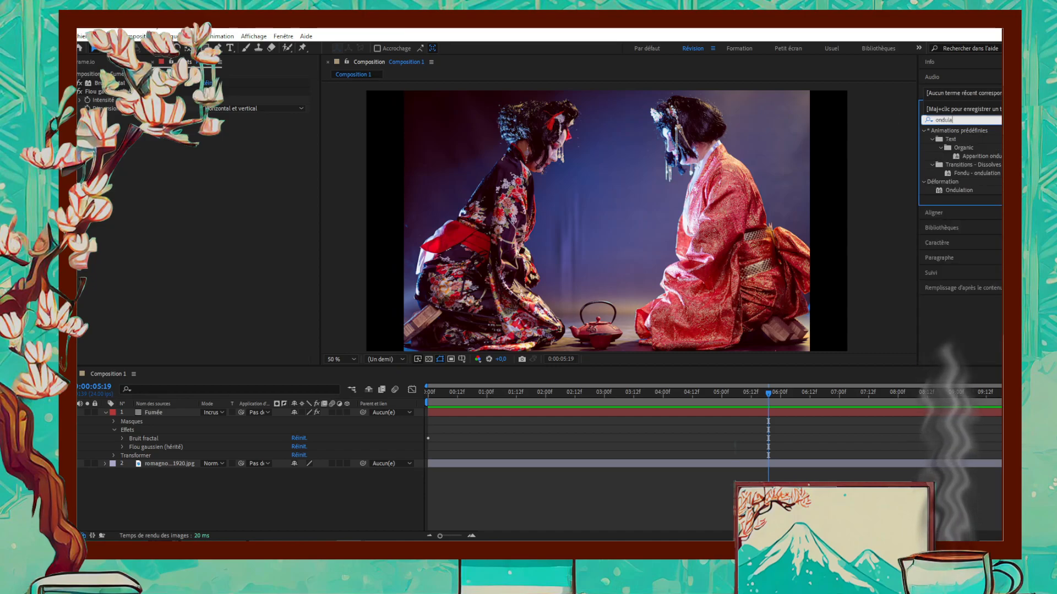
left_click(965, 190)
left_click_drag(953, 190, 153, 414)
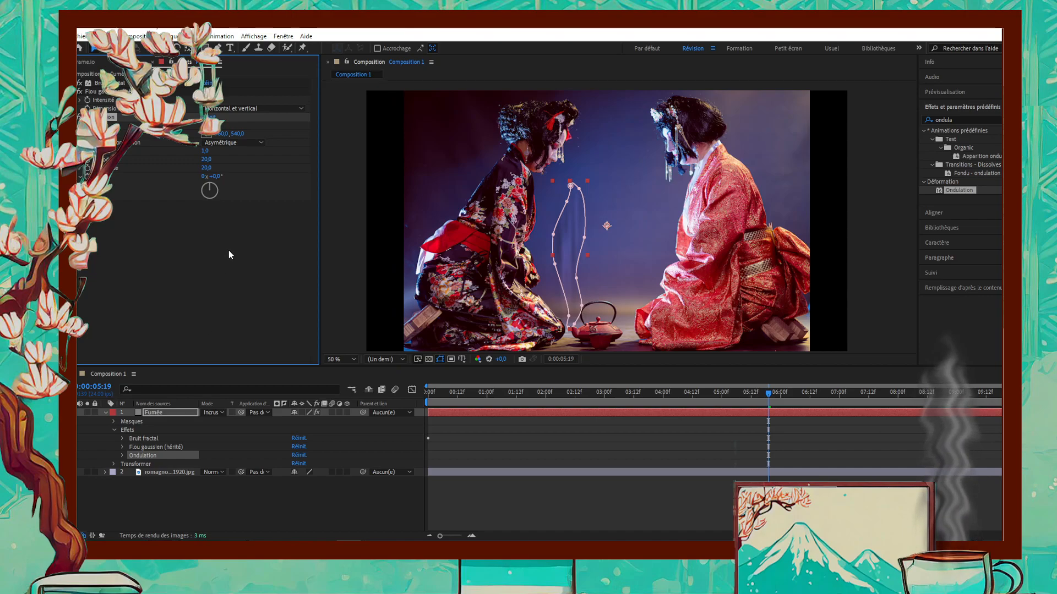
mouse_move(607, 226)
left_mouse_down()
mouse_move(598, 231)
mouse_move(607, 226)
left_mouse_up()
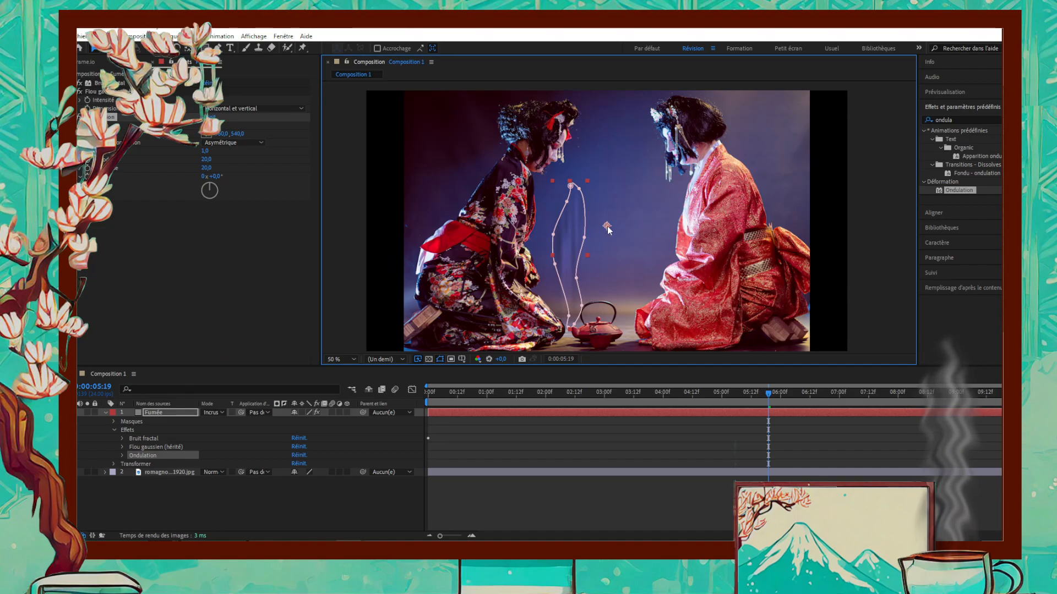
- Centre the Ondulation effect on the teapot spout at 814, 942, set its radius to 60 and preview the smoke
left_click(206, 135)
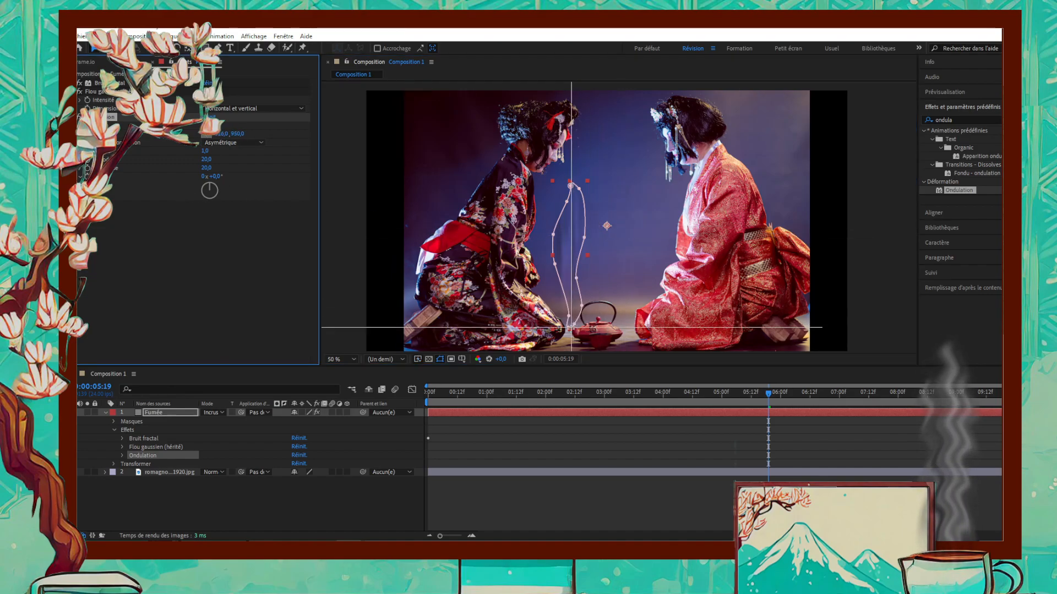
left_click(570, 326)
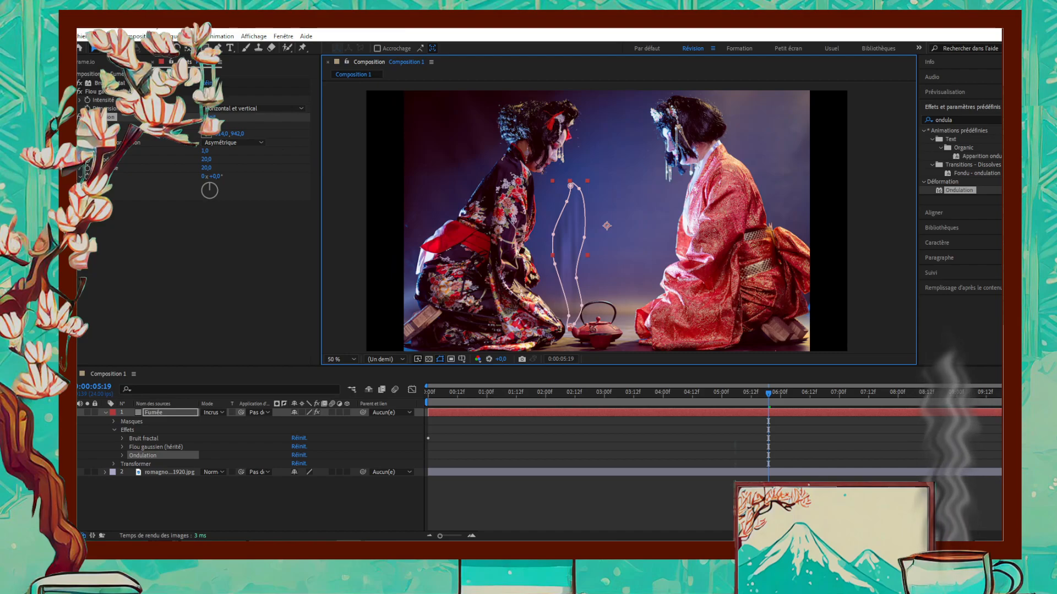
left_click_drag(208, 125, 220, 123)
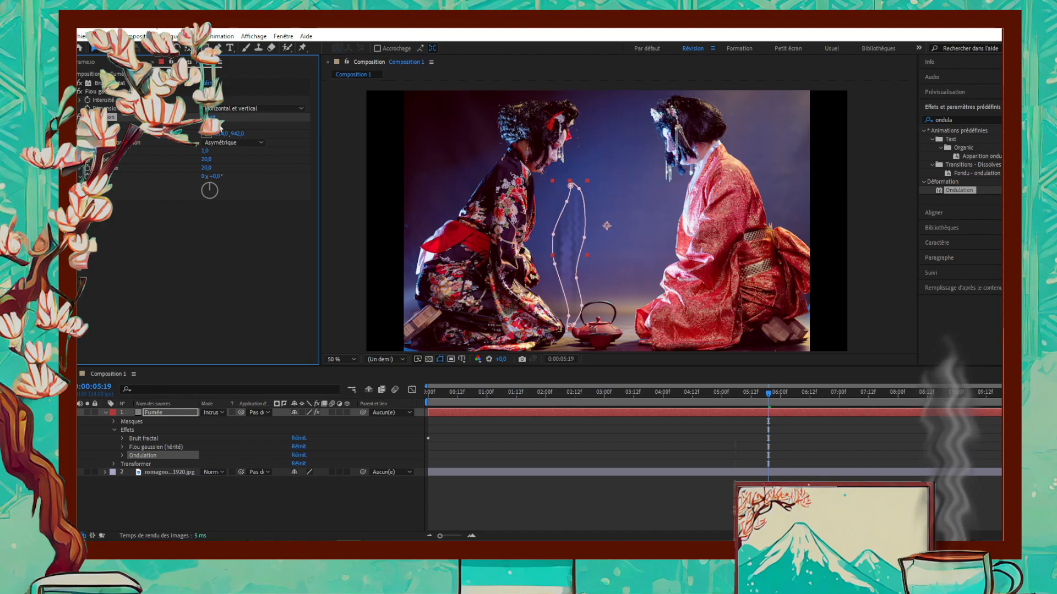
left_click(246, 497)
key("space")
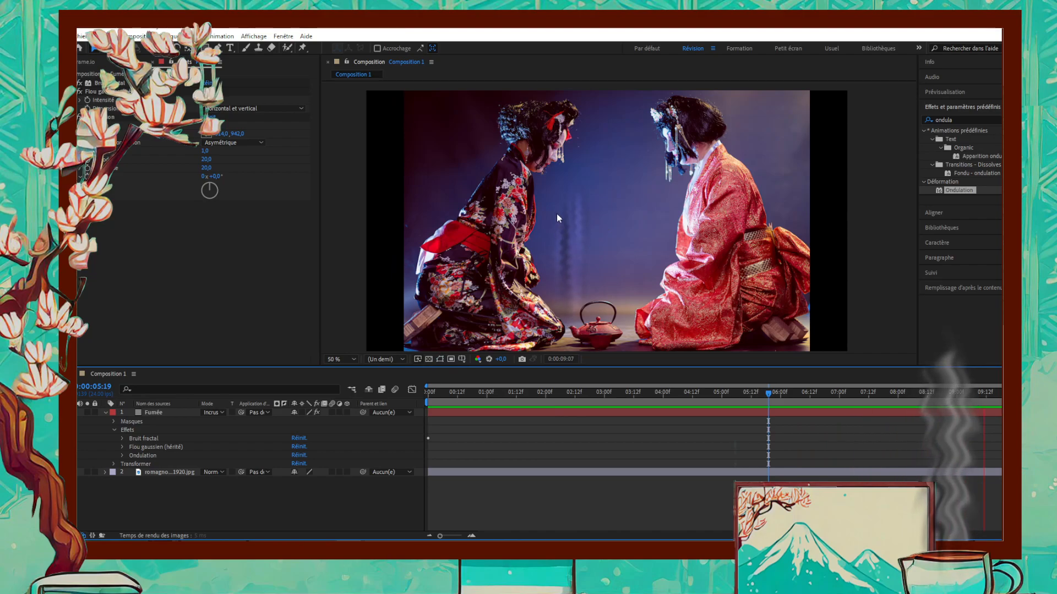
key("space")
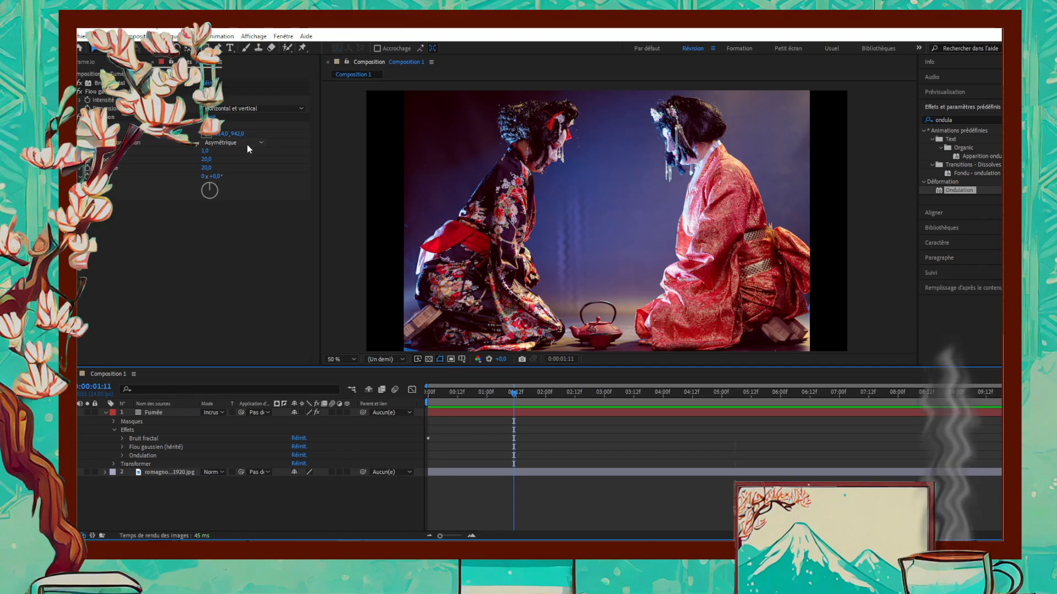
- Set the Ondulation effect's wave speed (Vitesse) to 0.2 and preview the smoke
left_click(206, 150)
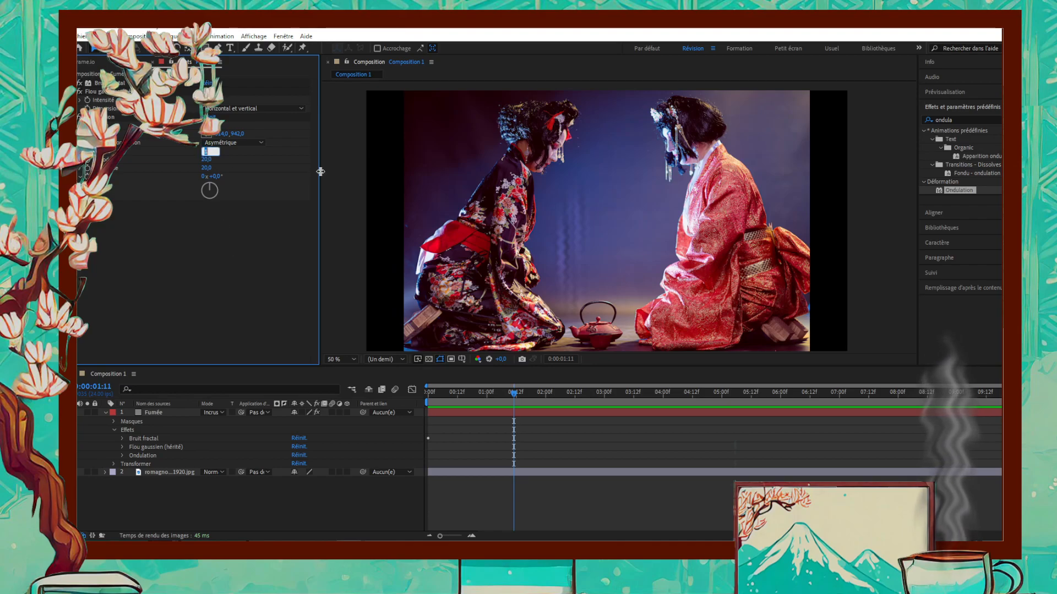
type("0,2")
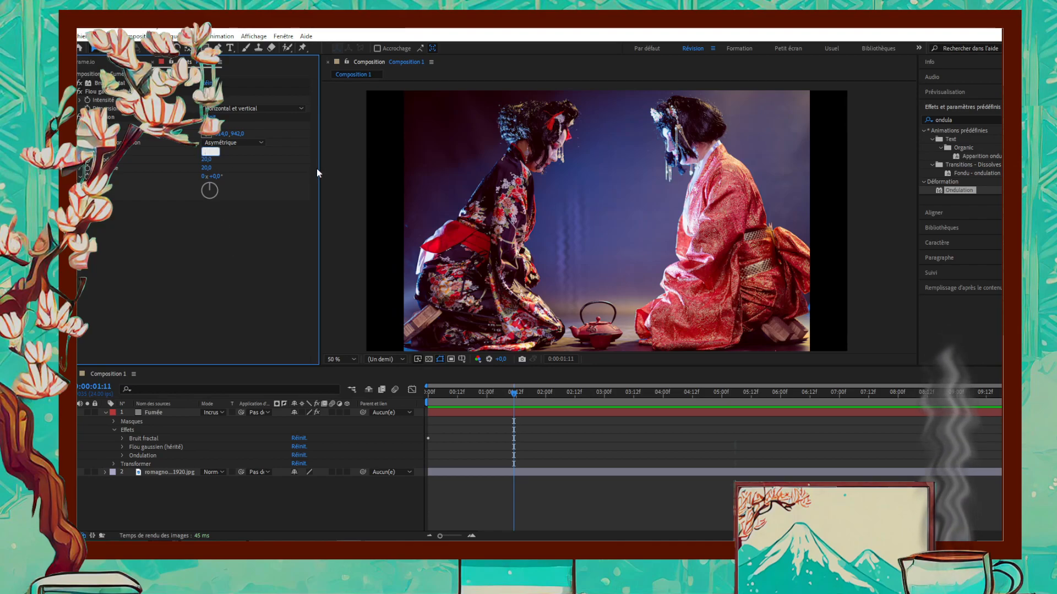
key("Return")
left_click(275, 498)
key("space")
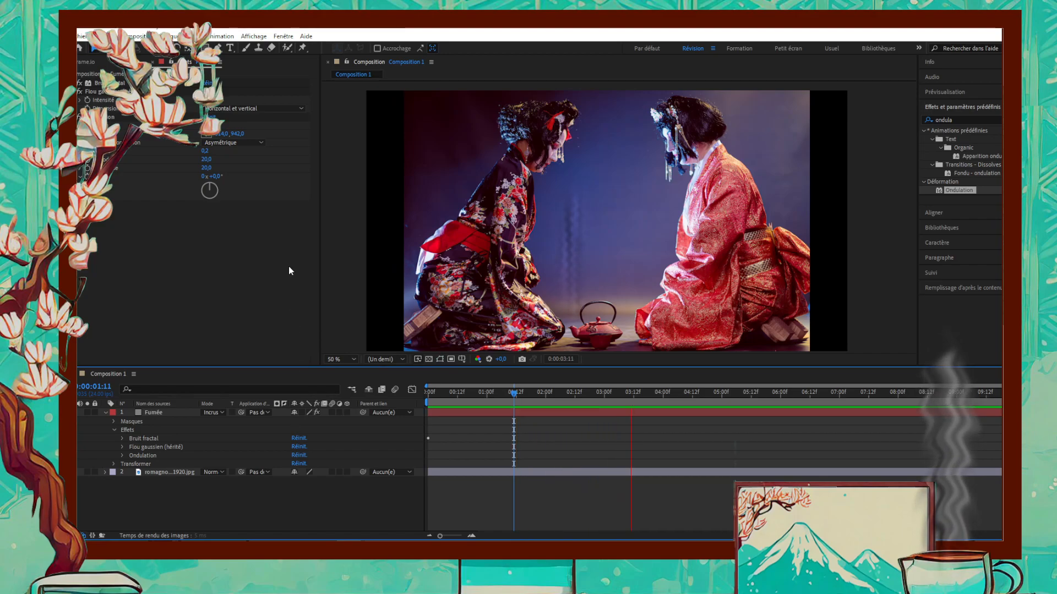
- Set the Ondulation effect's period (Période) to 30 and preview the ripples
left_click(208, 160)
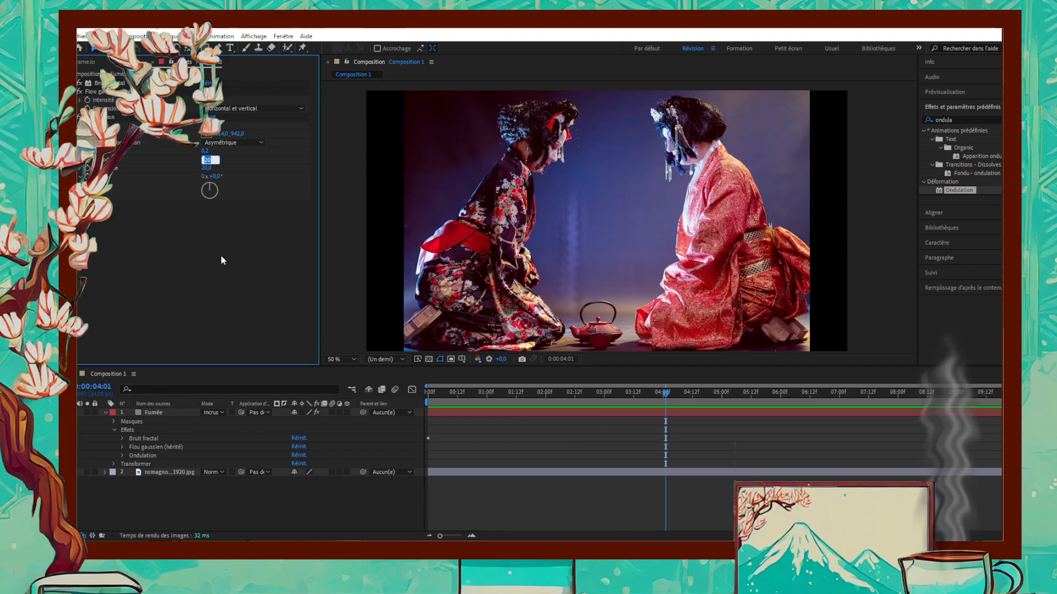
type("30")
key("Return")
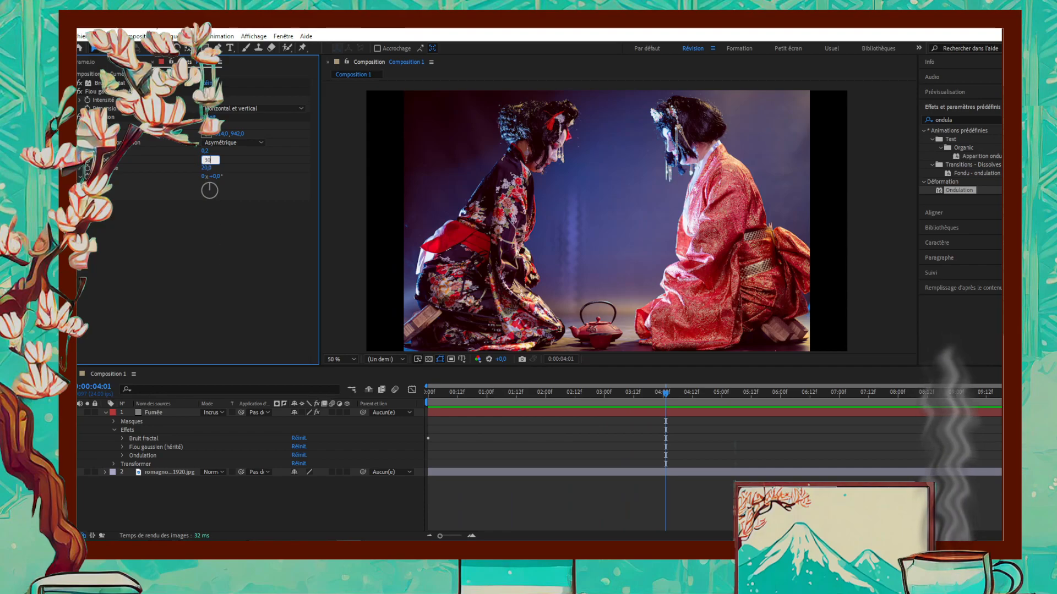
left_click(308, 489)
key("space")
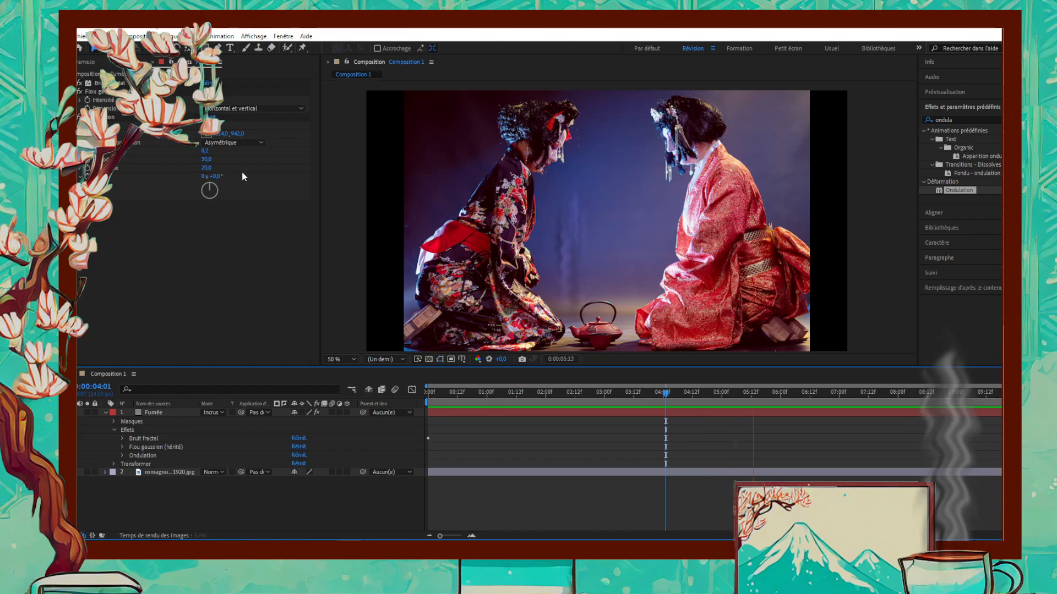
- Increase the Ondulation effect's period to 66.7 and set its amplitude to 29
left_click_drag(206, 159, 385, 155)
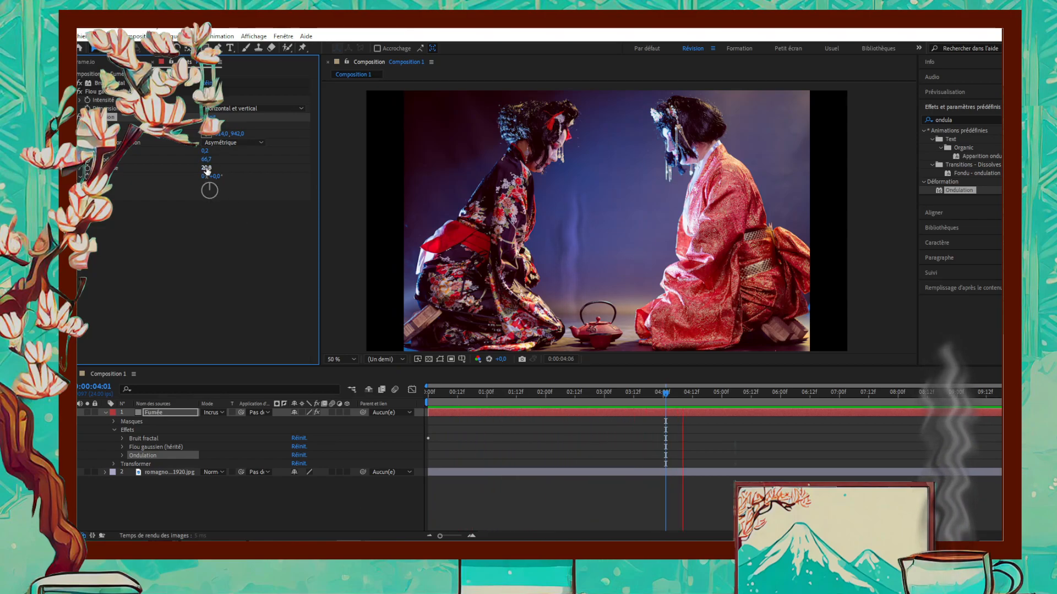
left_click_drag(207, 169, 263, 168)
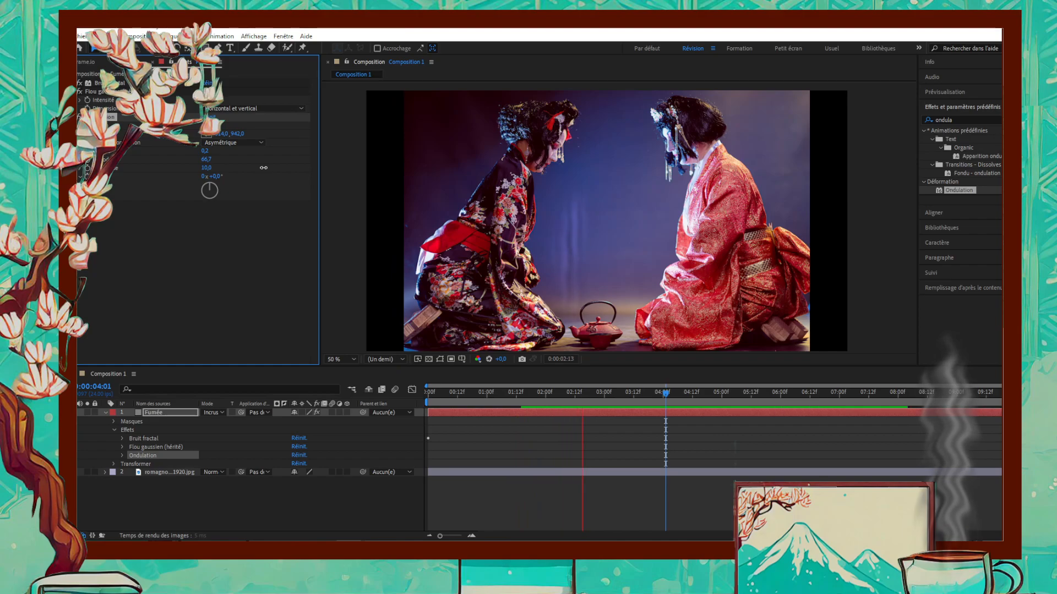
left_click_drag(263, 168, 276, 168)
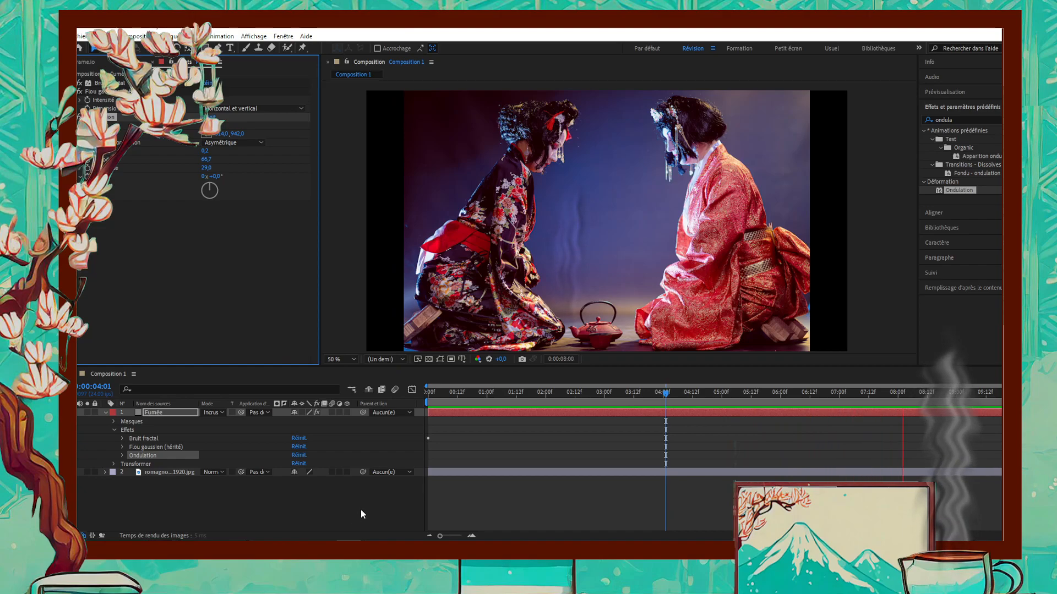
- Duplicate the Fumée layer, move the copy so its smoke rises from the middle of the teapot, and preview both plumes
left_click(105, 412)
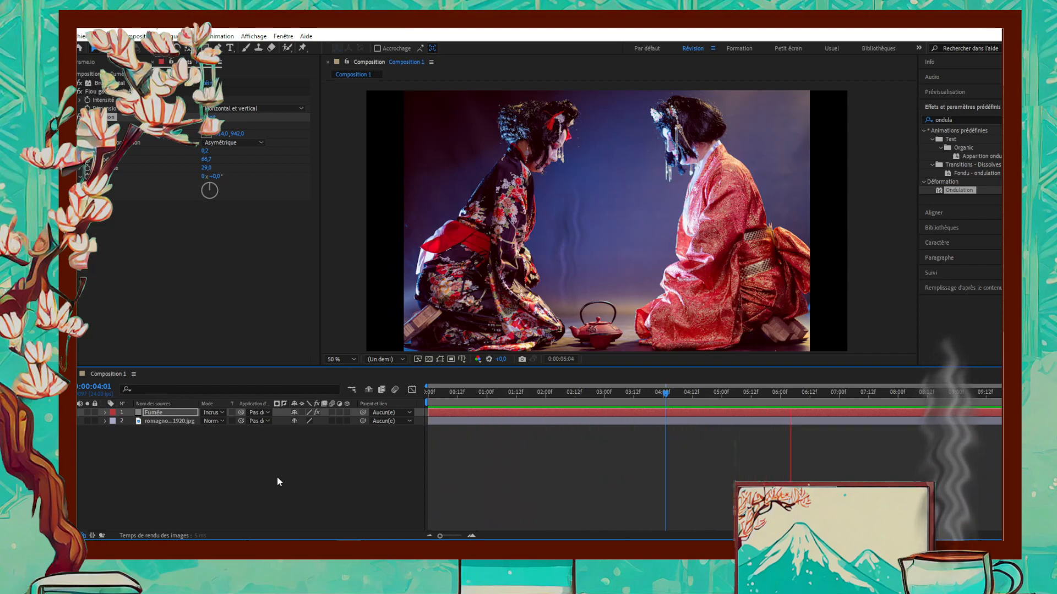
key("space")
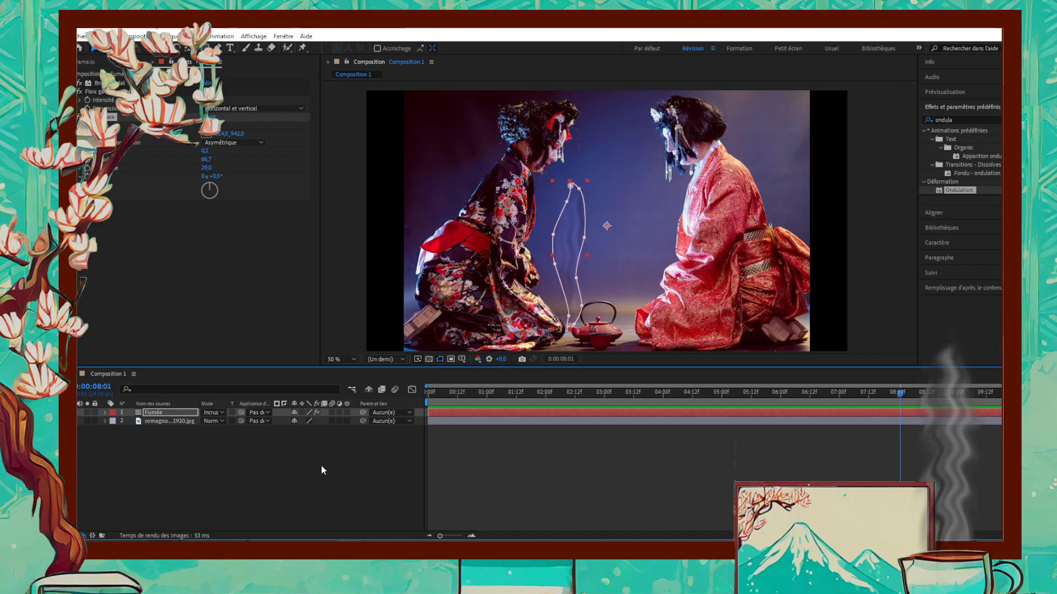
left_click(159, 413)
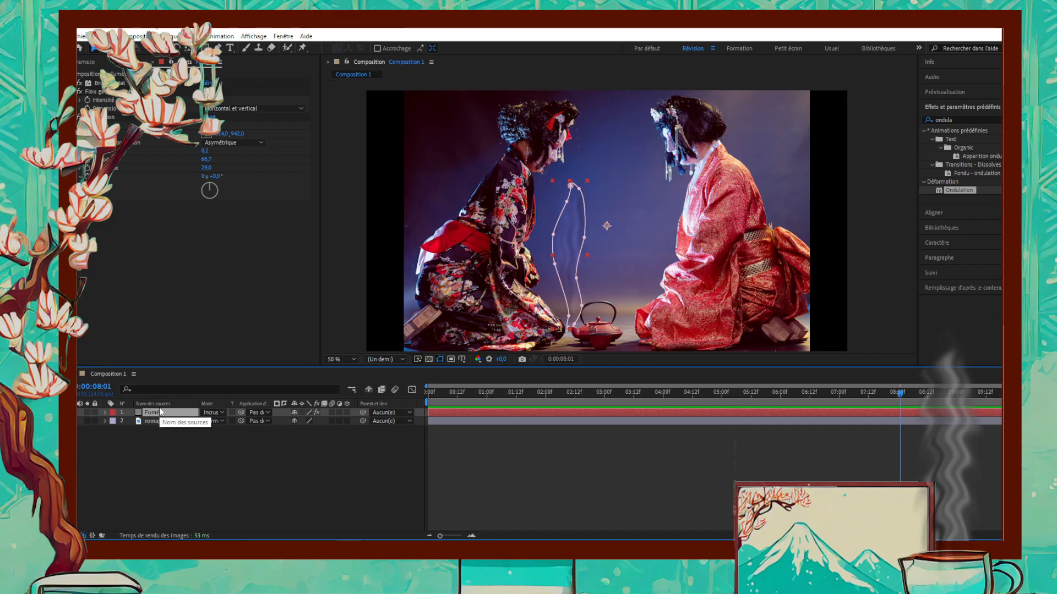
key("ctrl+d")
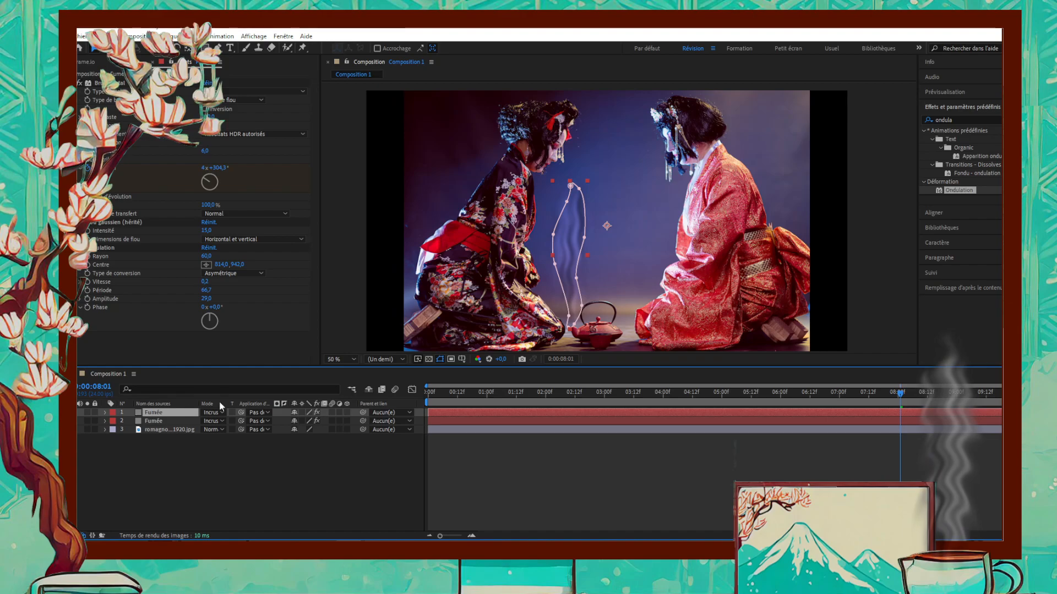
left_click_drag(567, 265, 596, 282)
left_click(604, 206)
left_click_drag(602, 204, 602, 269)
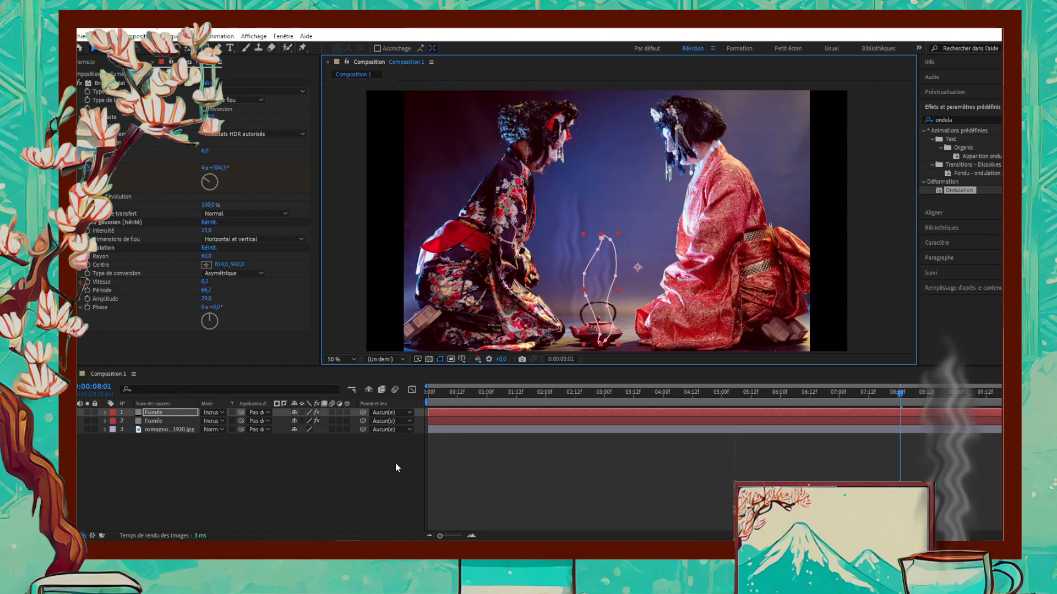
left_click(296, 493)
key("space")
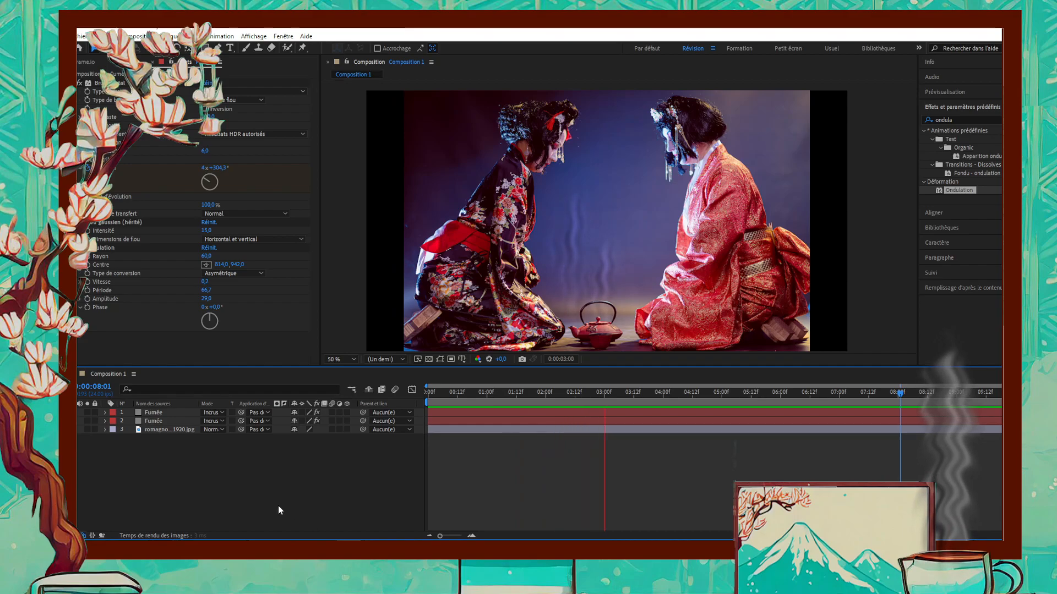
- Change the Ondulation conversion type of the duplicated Fumée layer to Symétrique and preview the smoke
left_click(151, 421)
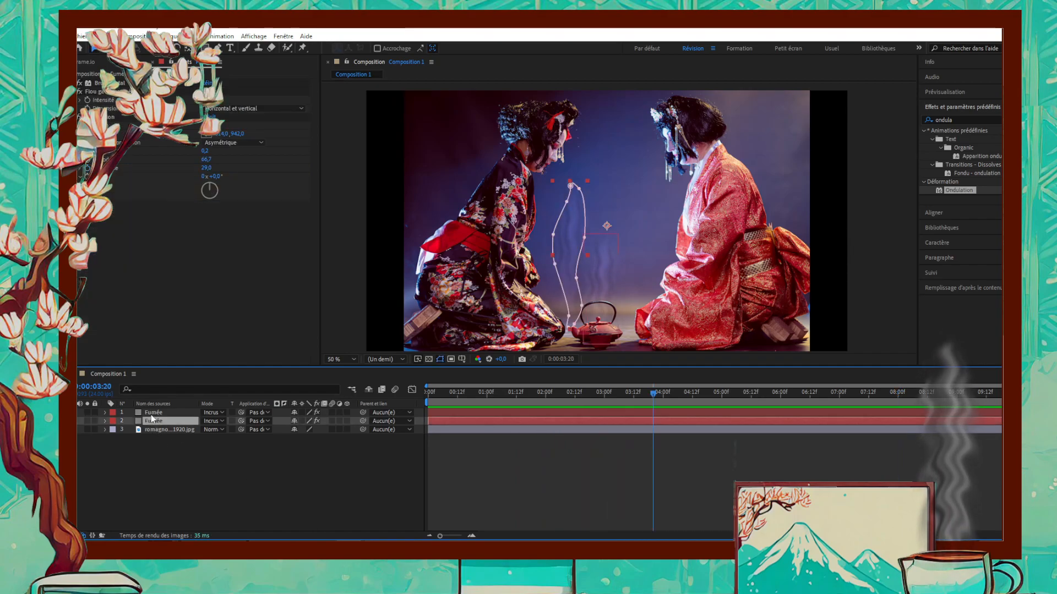
left_click(150, 414)
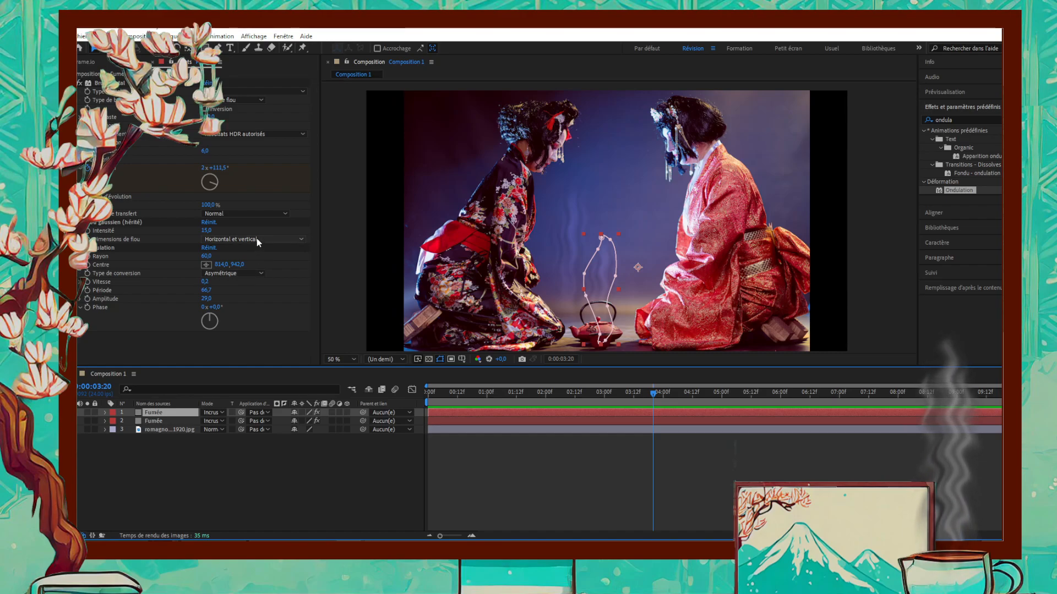
left_click(251, 274)
left_click(252, 295)
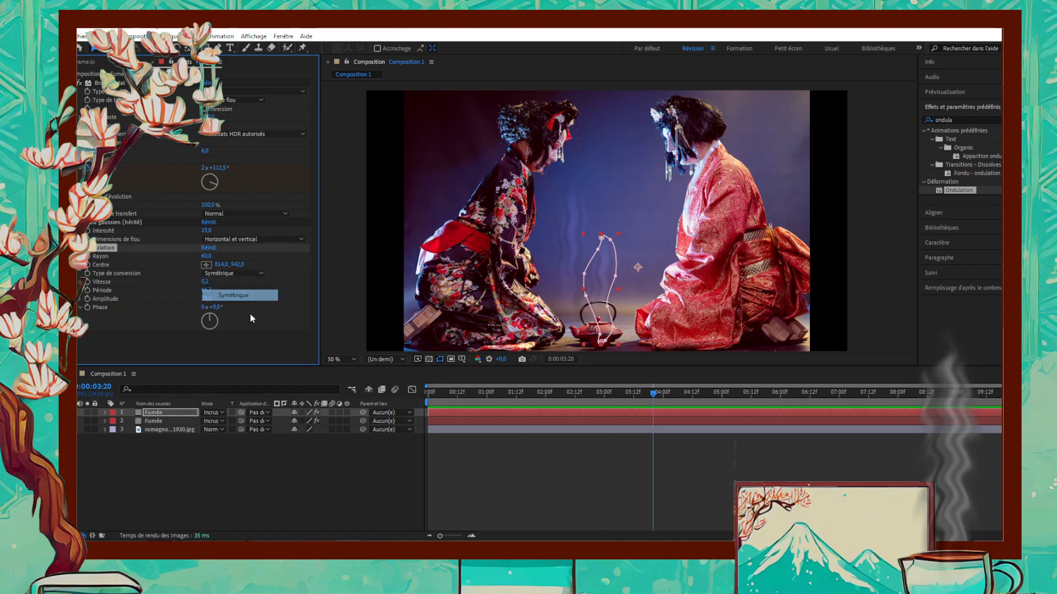
left_click(293, 499)
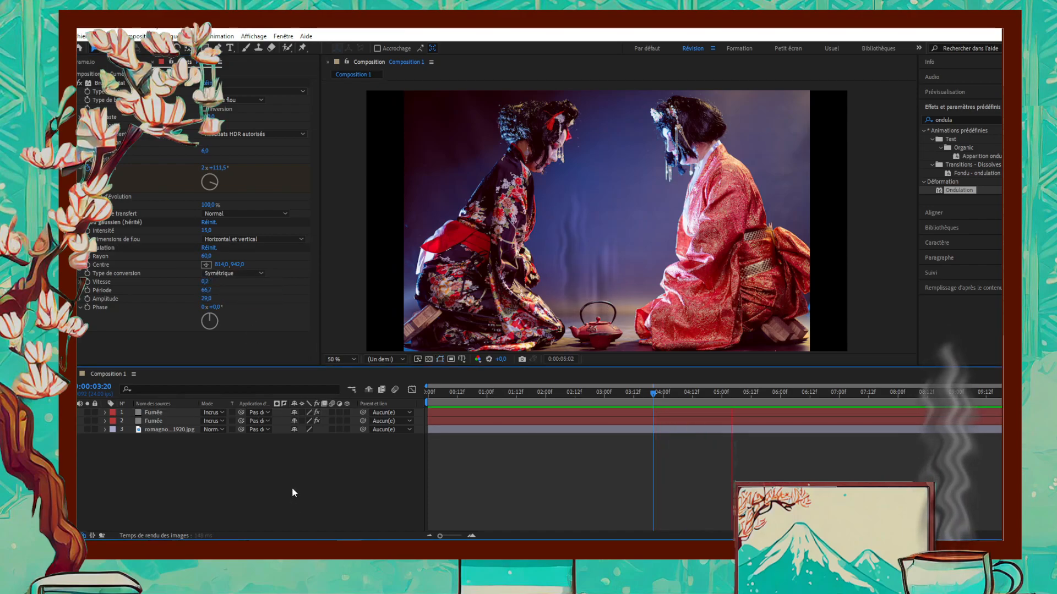
- Set the Flou gaussien blur dimensions of the duplicated Fumée layer to Horizontal and preview the smoke
left_click(244, 238)
left_click(243, 260)
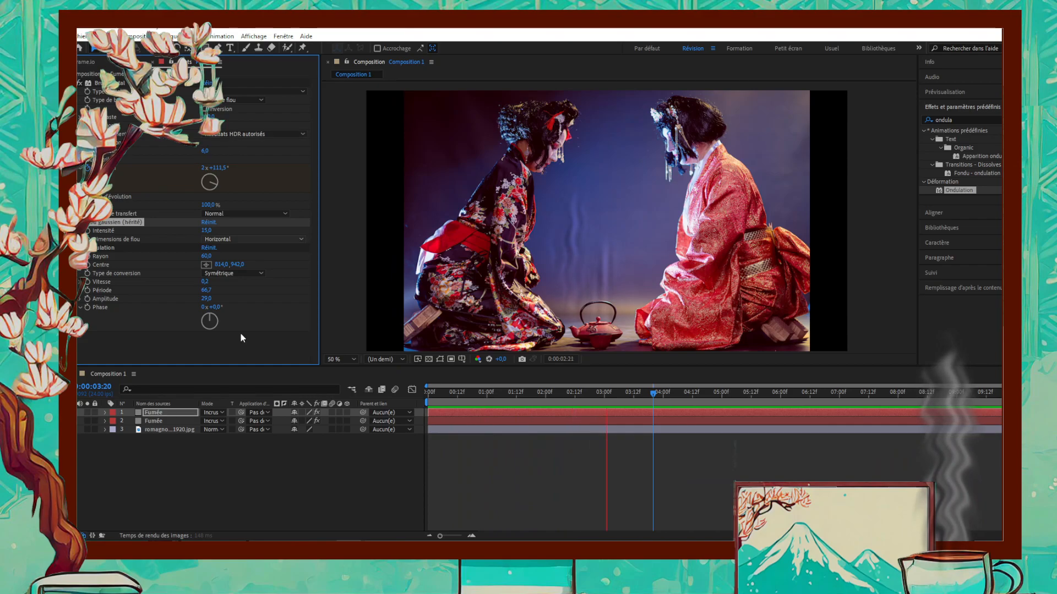
left_click(259, 506)
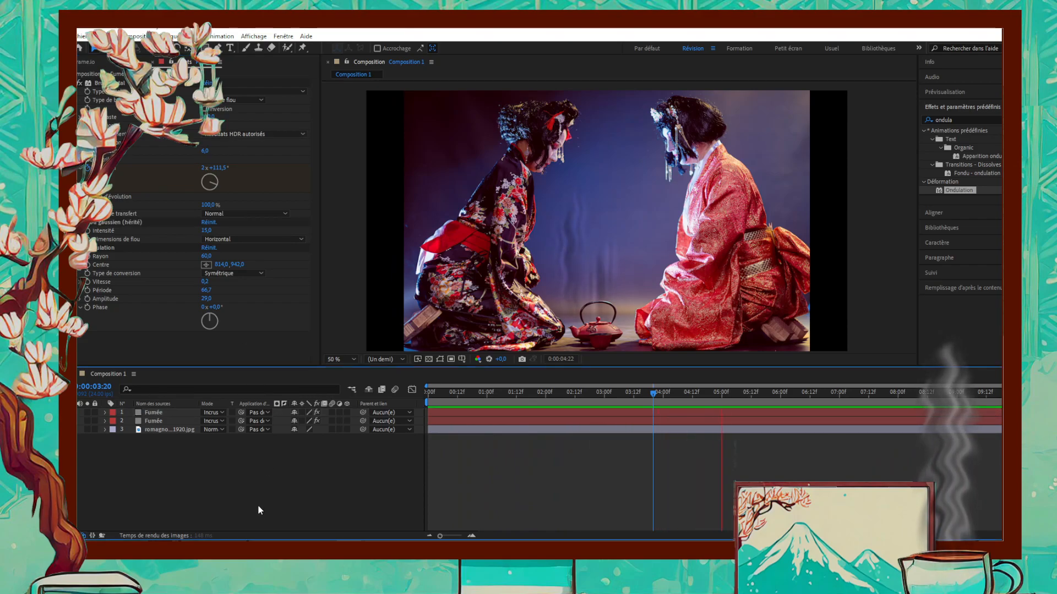